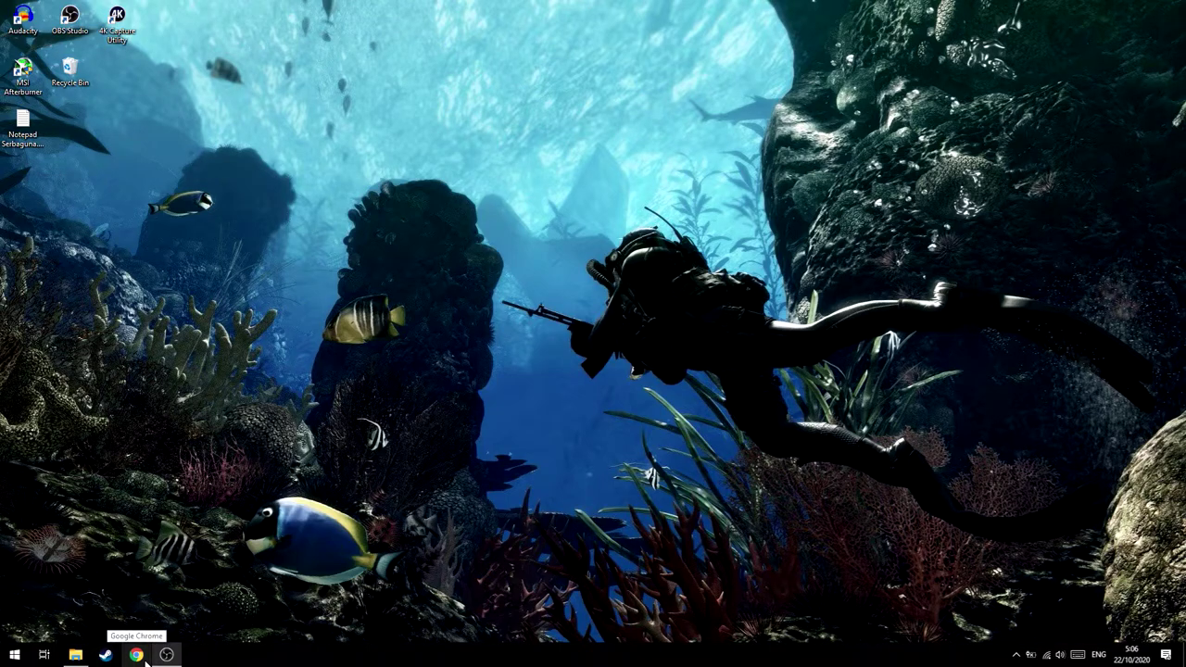
# Step: Open Google Chrome, search for "nkit to iso" and open Vimm's Lair page on converting games with NKit
pyautogui.click(146, 659)
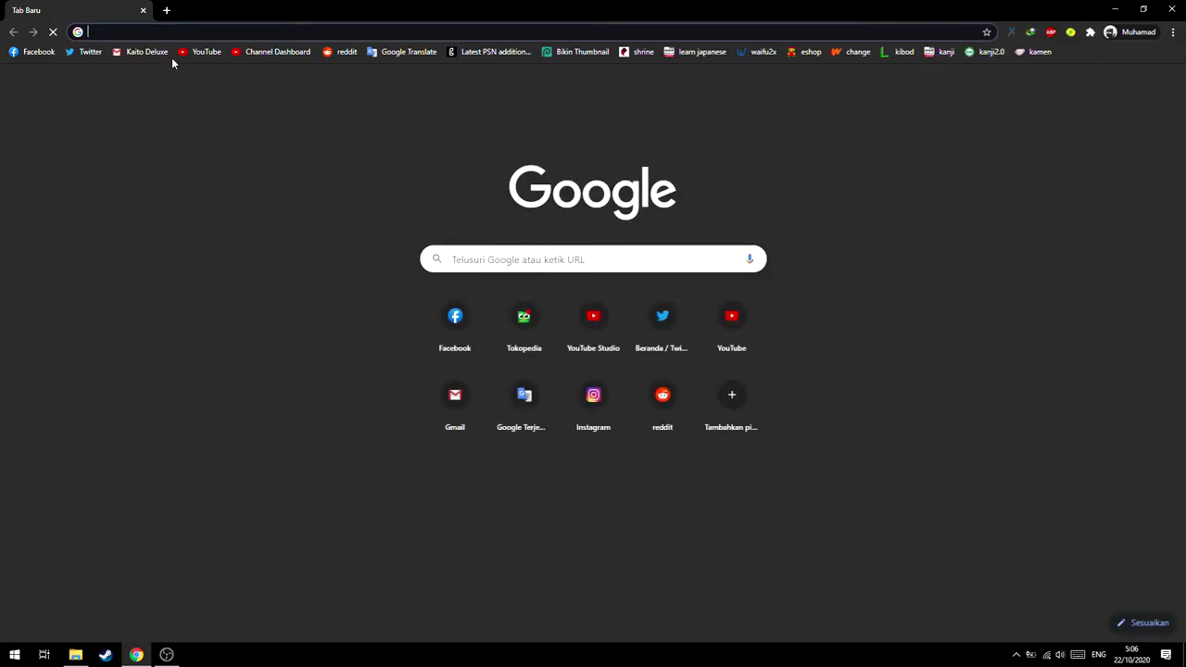
pyautogui.write('nkit t')
pyautogui.press('Return')
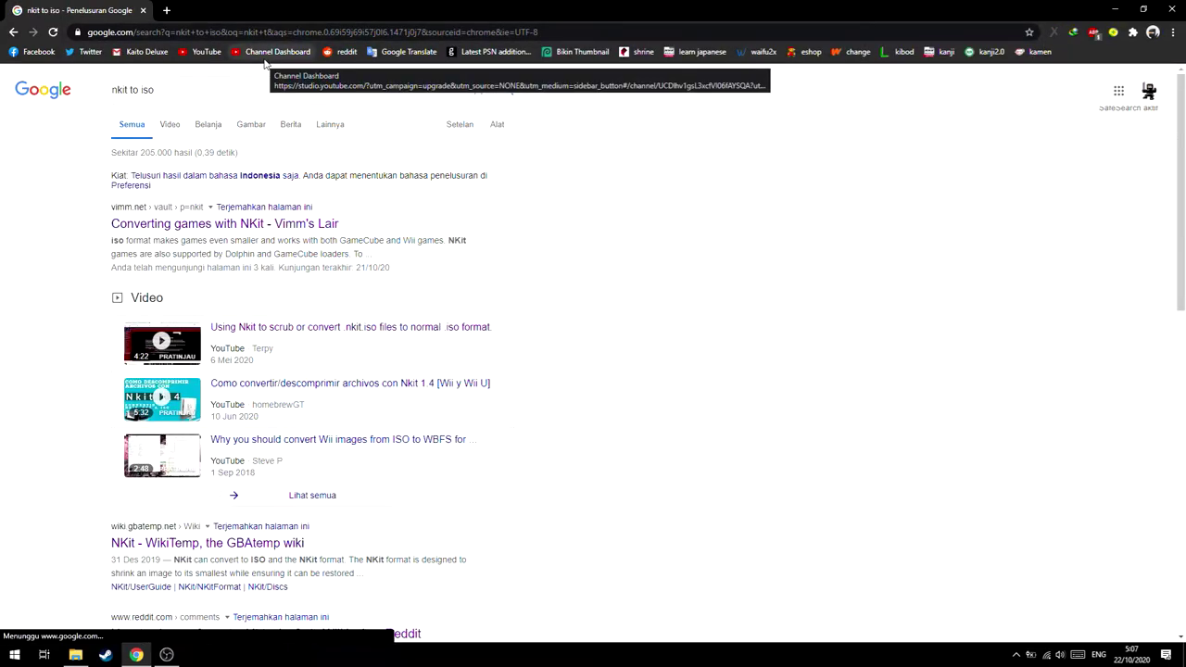
pyautogui.click(262, 228)
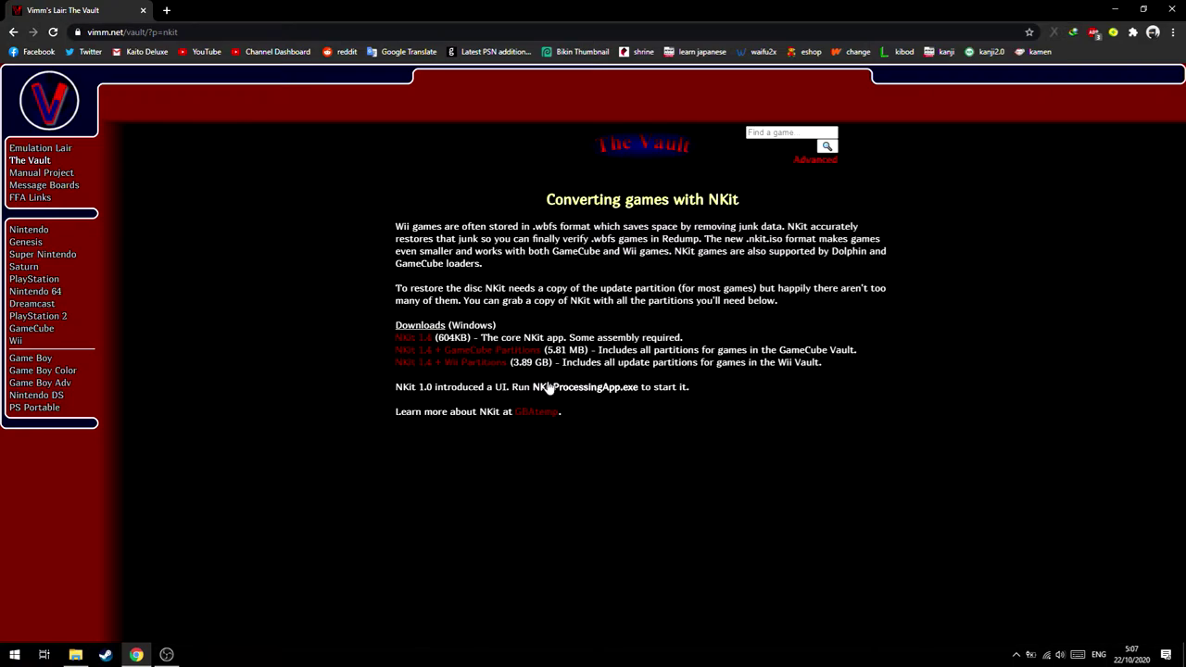
# Step: Launch Dolphin from its shortcut in the Emulator folder on drive D: and look over its game list
pyautogui.click(75, 656)
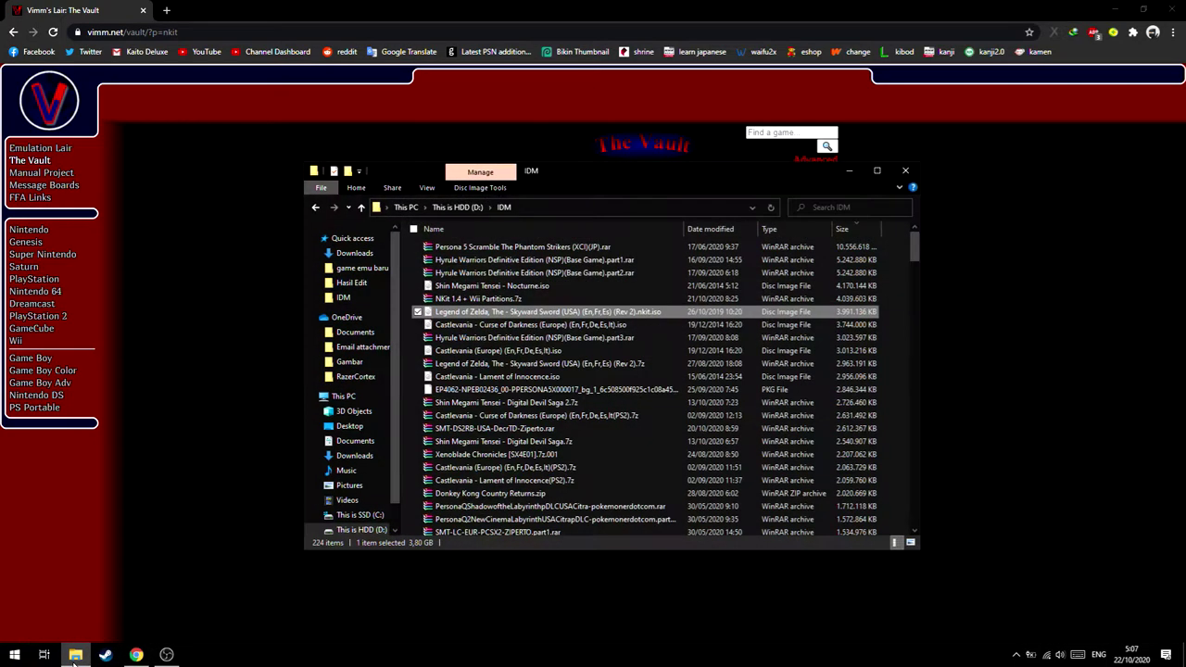
pyautogui.middleClick(75, 655)
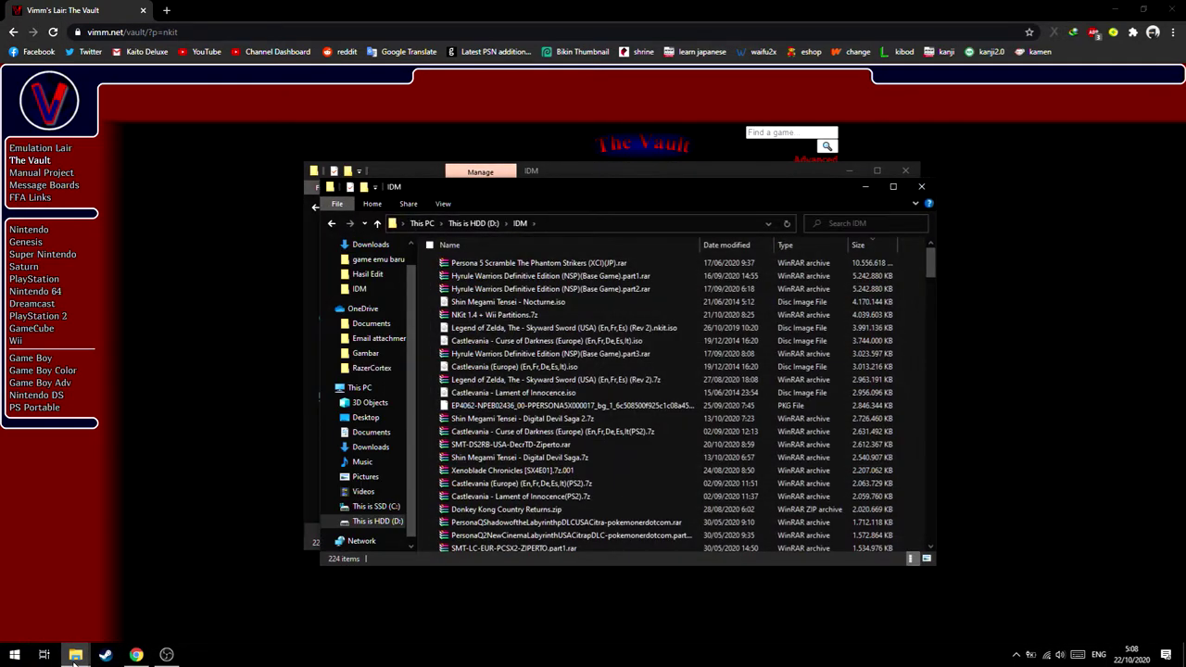
pyautogui.click(376, 521)
pyautogui.doubleClick(473, 316)
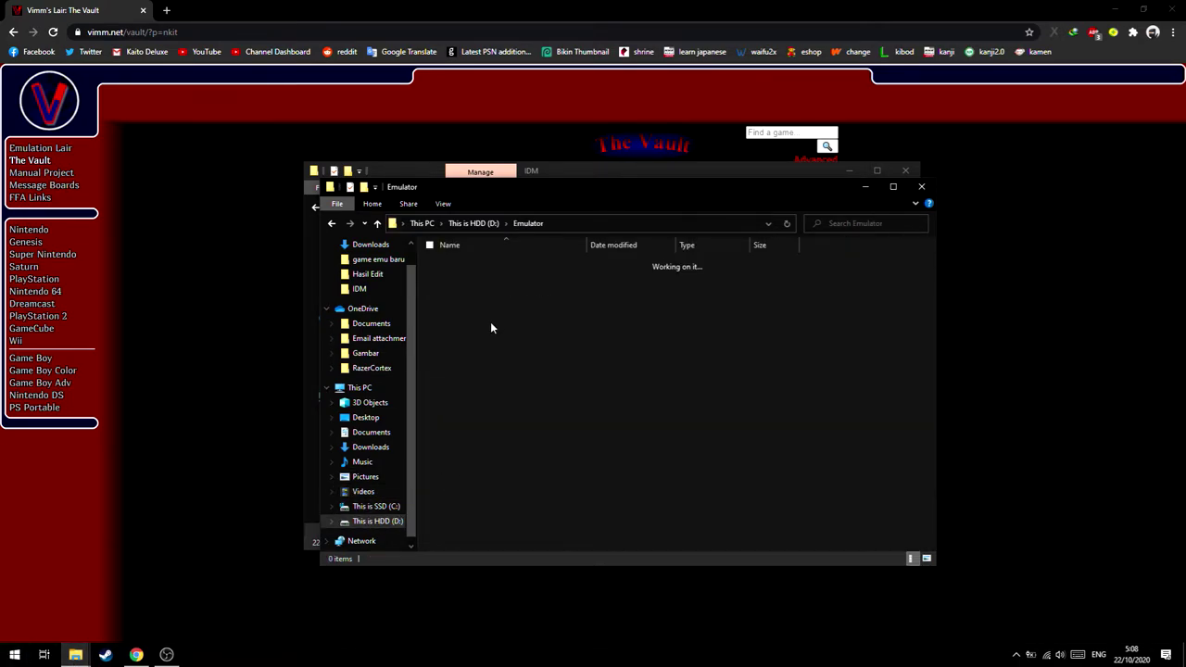
pyautogui.doubleClick(498, 340)
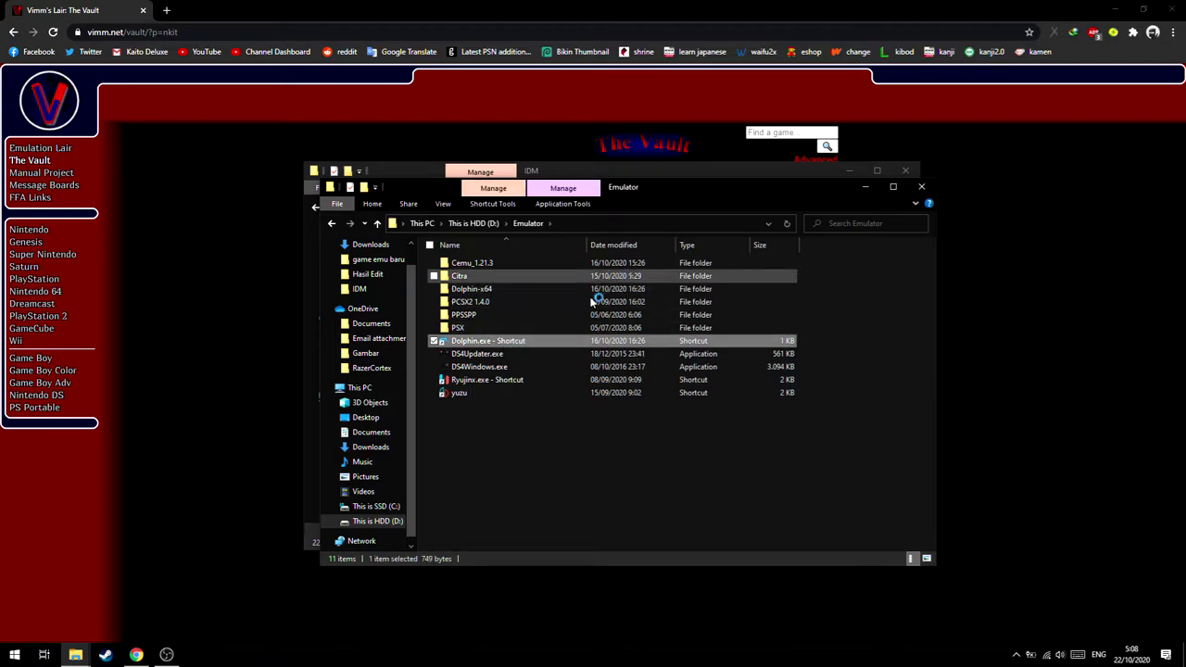
pyautogui.moveTo(801, 191); pyautogui.dragTo(979, 253)
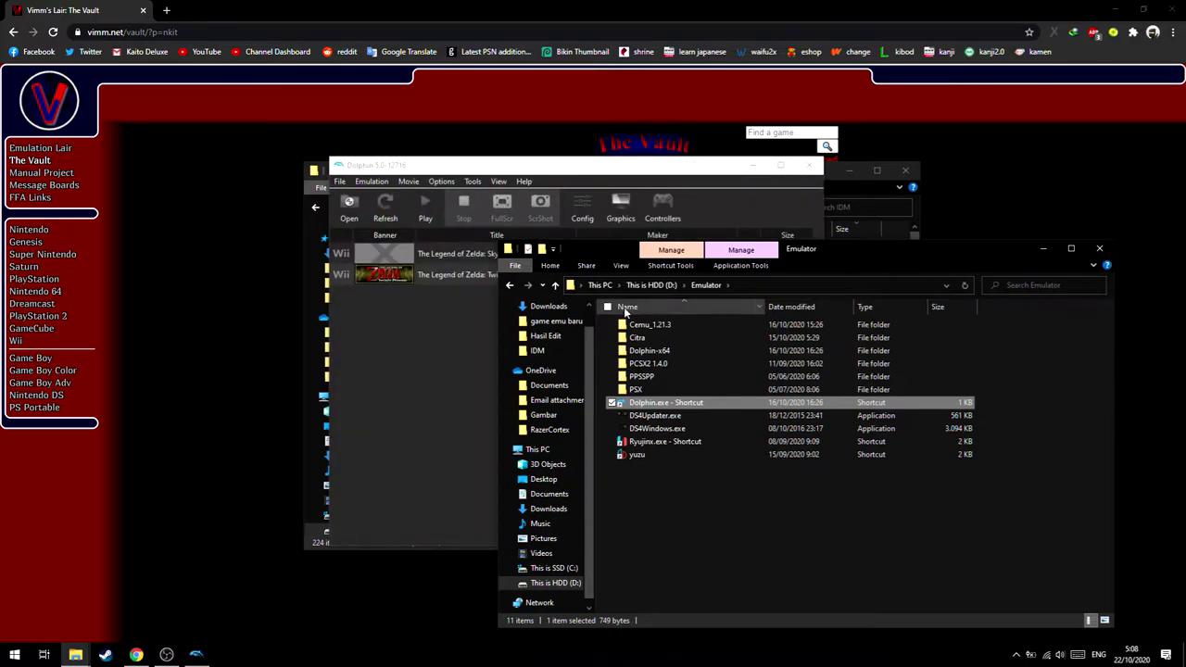
pyautogui.click(461, 343)
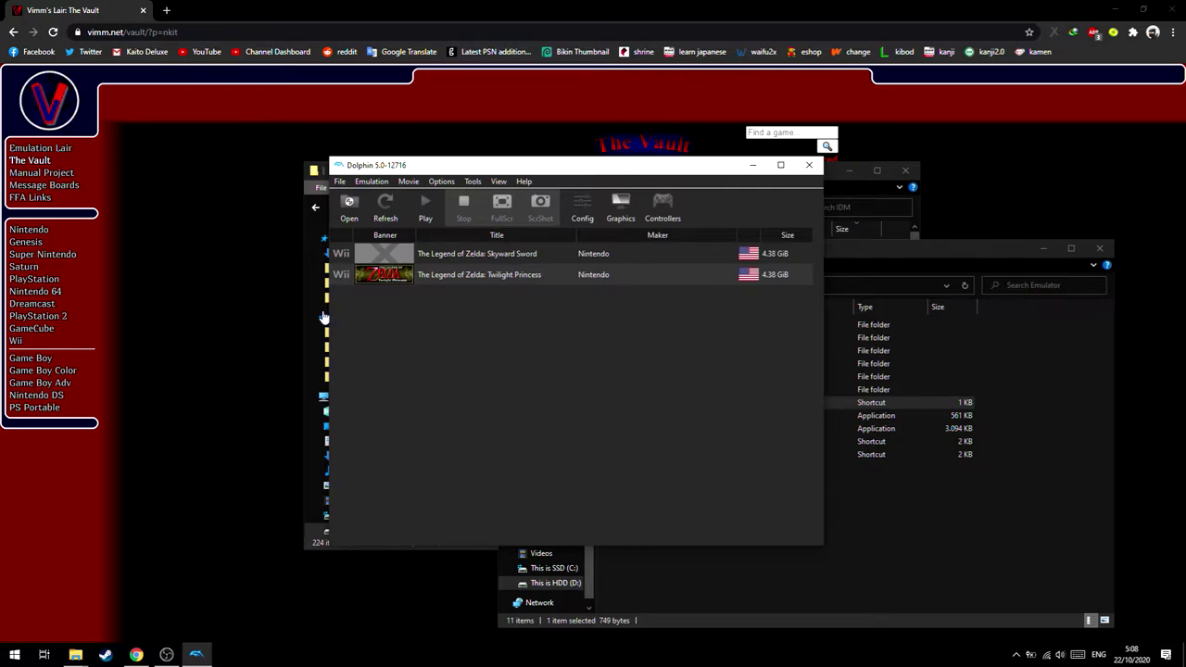
pyautogui.click(220, 380)
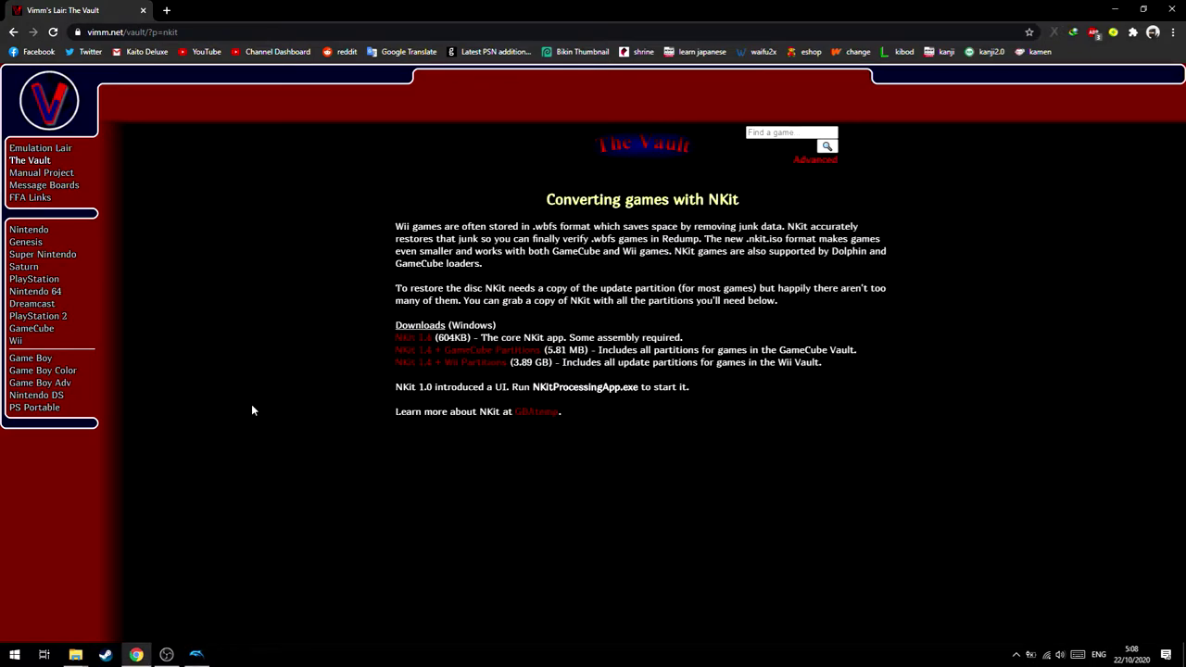
# Step: Open the Nkit Wii folder inside the Game folder on drive D: in File Explorer
pyautogui.moveTo(75, 654)
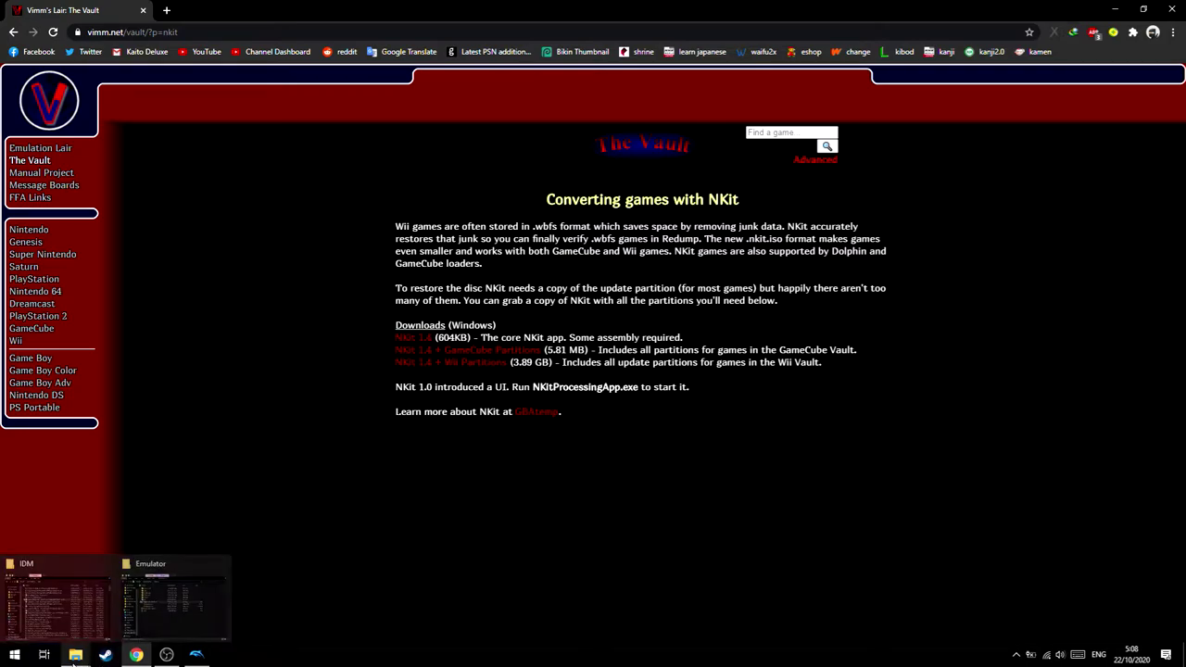
pyautogui.click(76, 598)
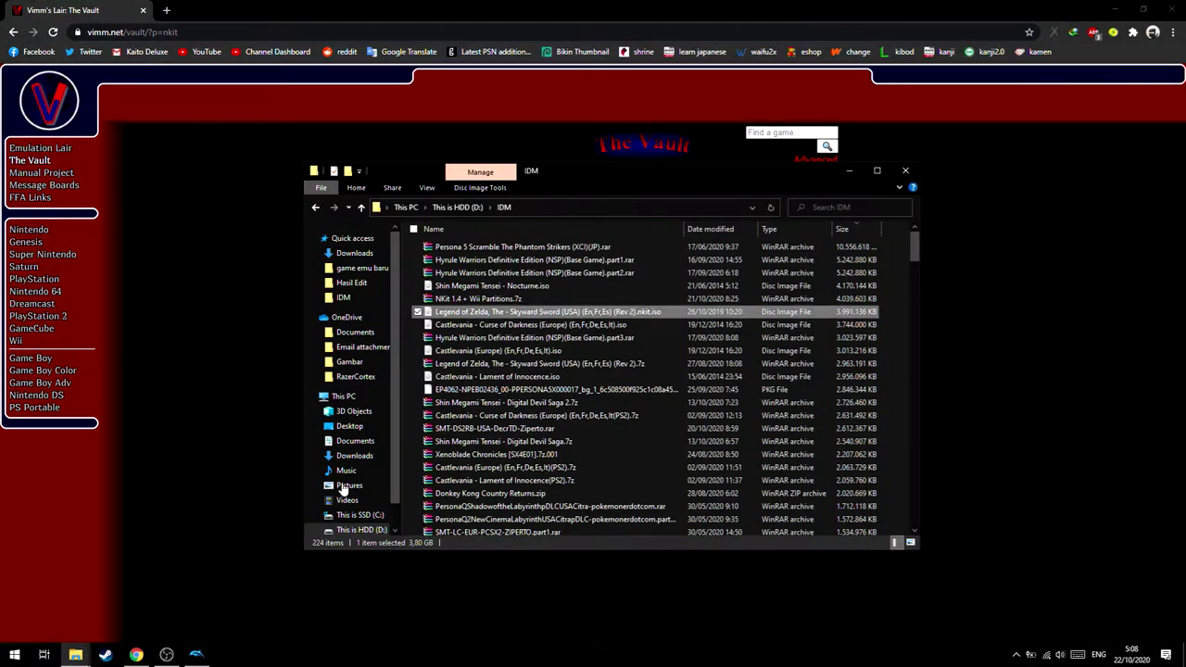
pyautogui.click(367, 531)
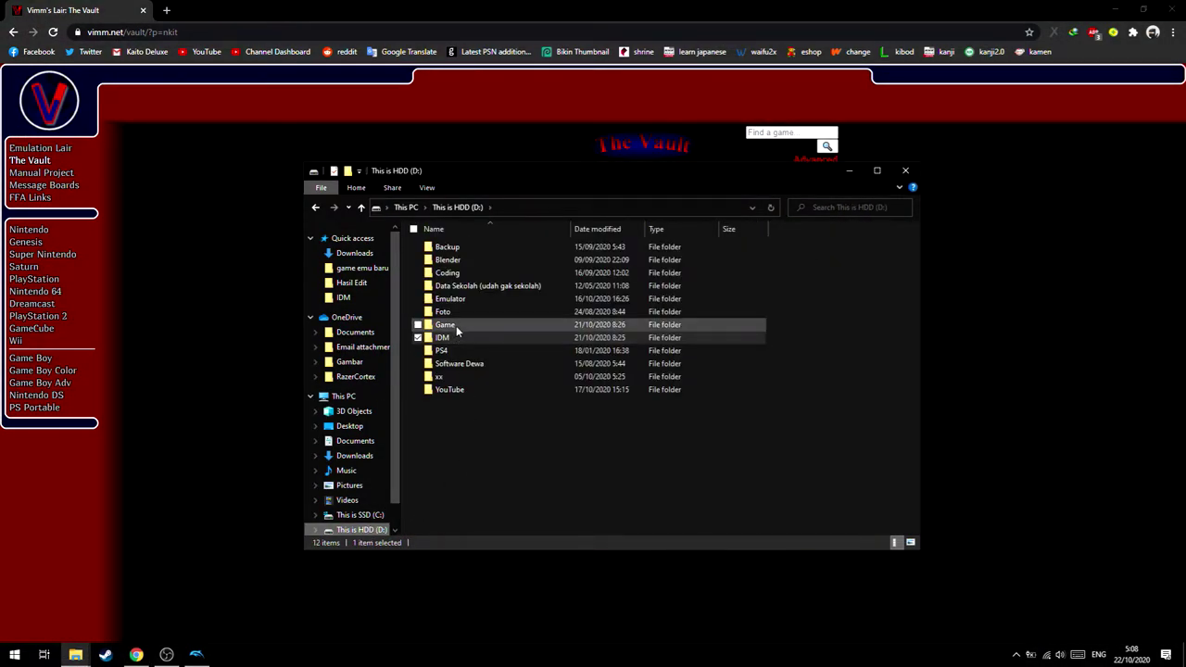
pyautogui.doubleClick(457, 327)
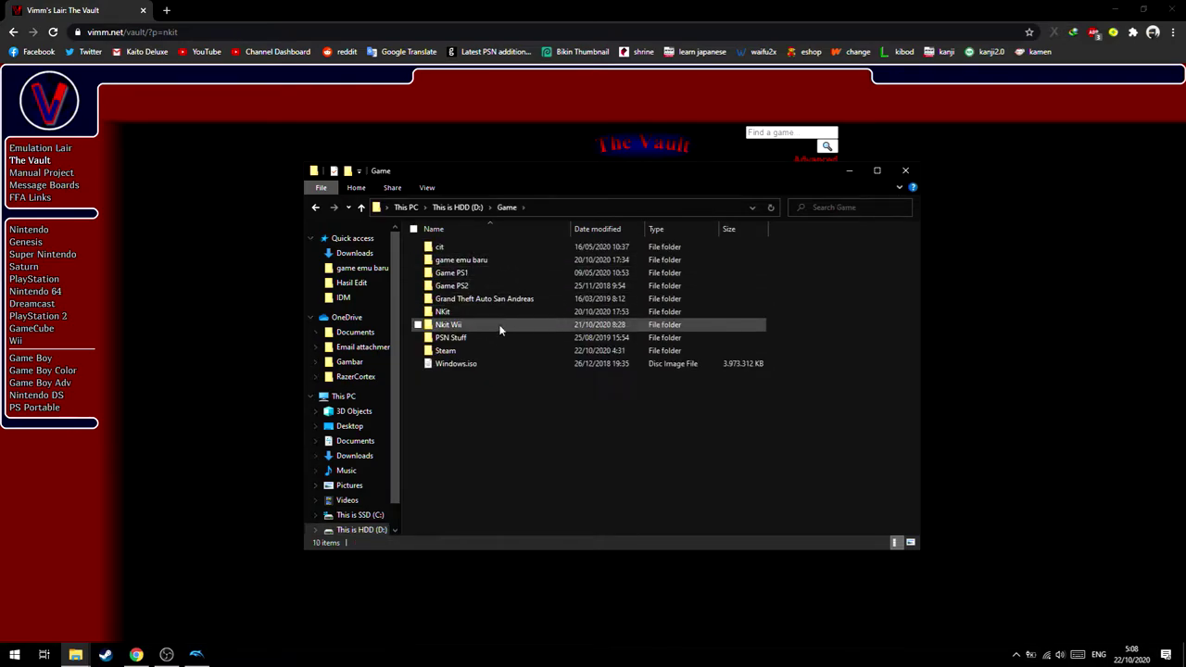
pyautogui.doubleClick(495, 325)
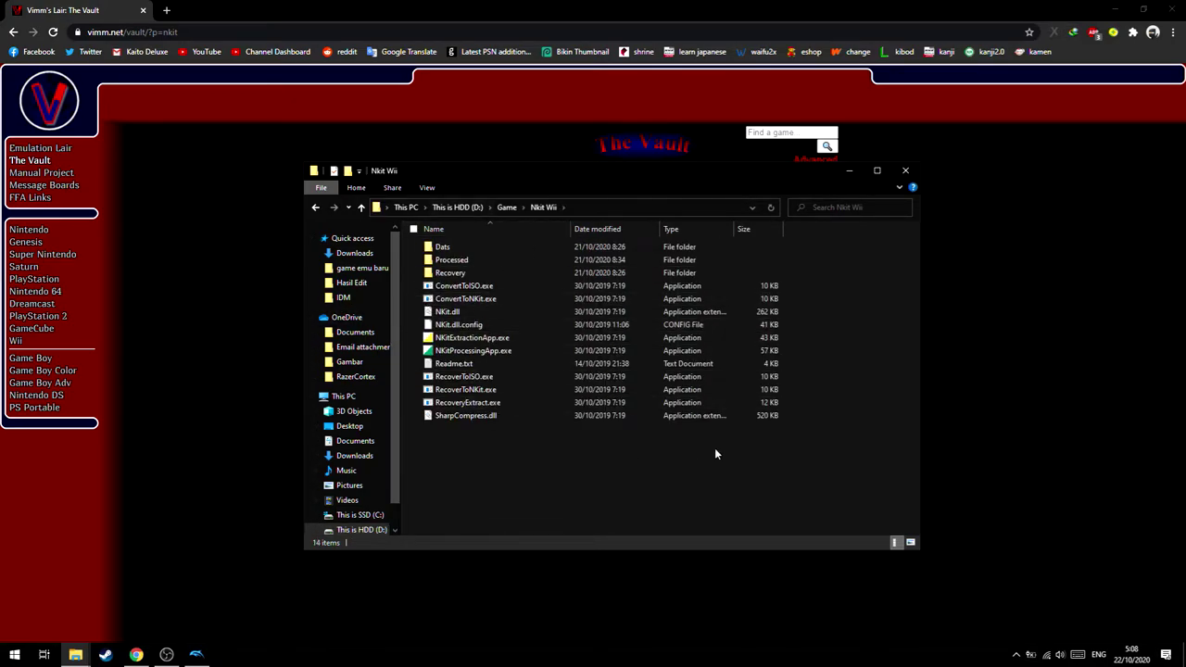
pyautogui.moveTo(857, 457); pyautogui.dragTo(536, 239)
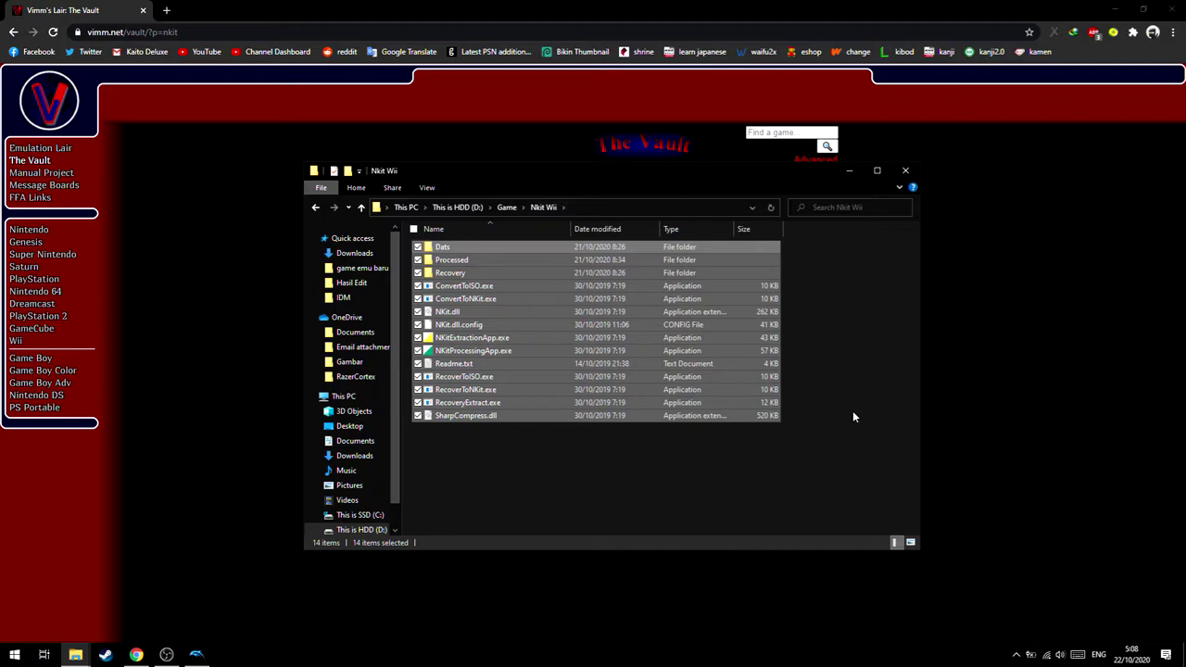
pyautogui.click(852, 410)
pyautogui.moveTo(846, 440); pyautogui.dragTo(490, 254)
pyautogui.click(795, 442)
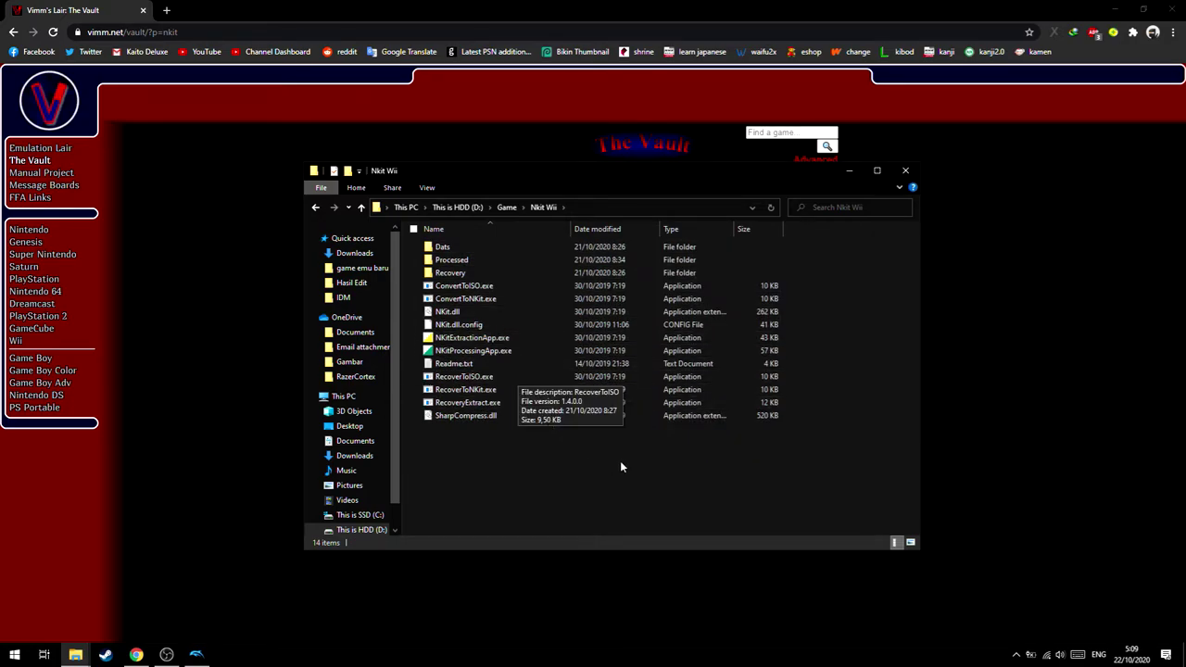
pyautogui.moveTo(839, 446); pyautogui.dragTo(648, 344)
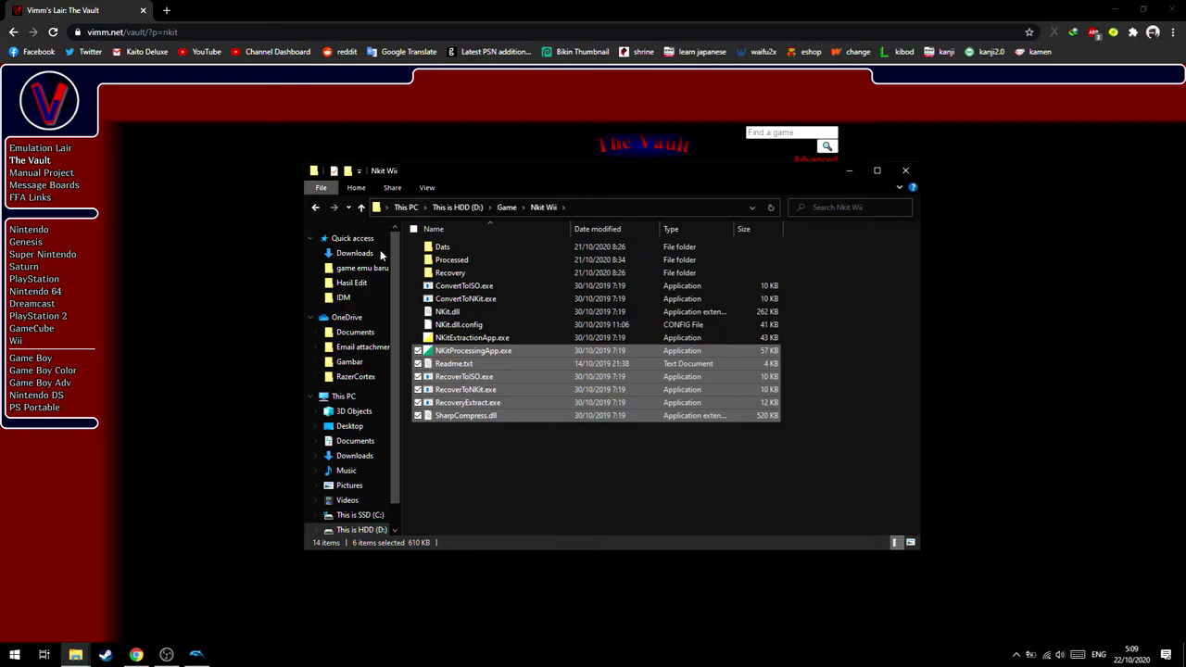
pyautogui.click(800, 443)
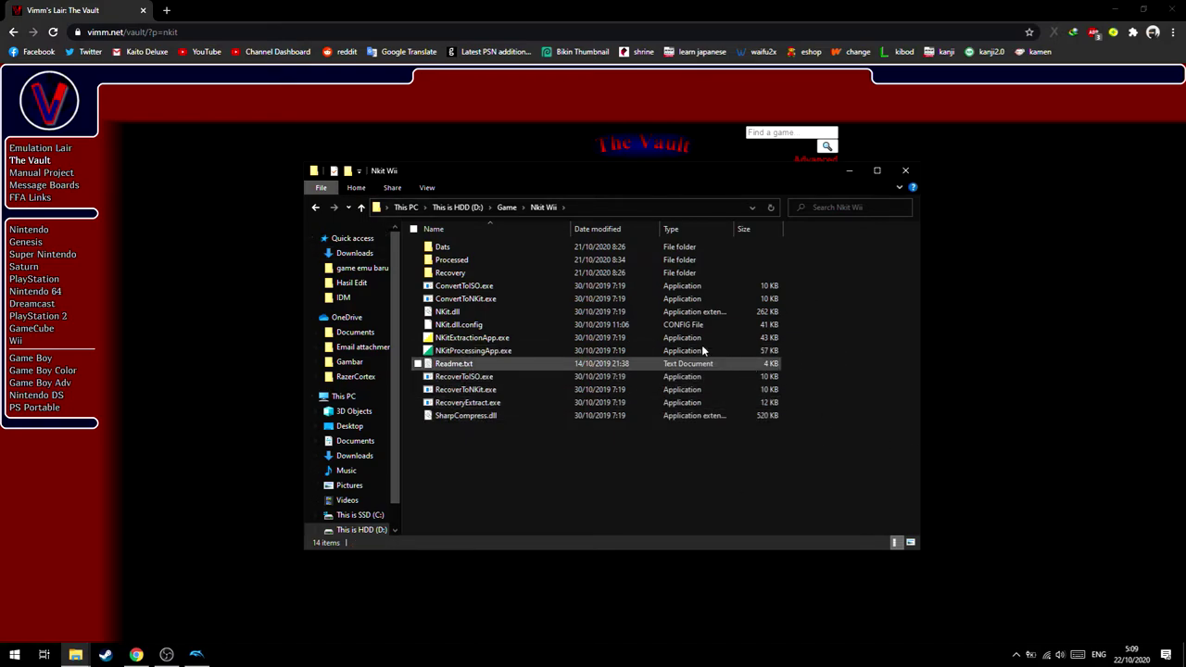
# Step: Start NKitProcessingApp.exe, move its window clear of the file list, and return File Explorer to the IDM folder
pyautogui.doubleClick(481, 352)
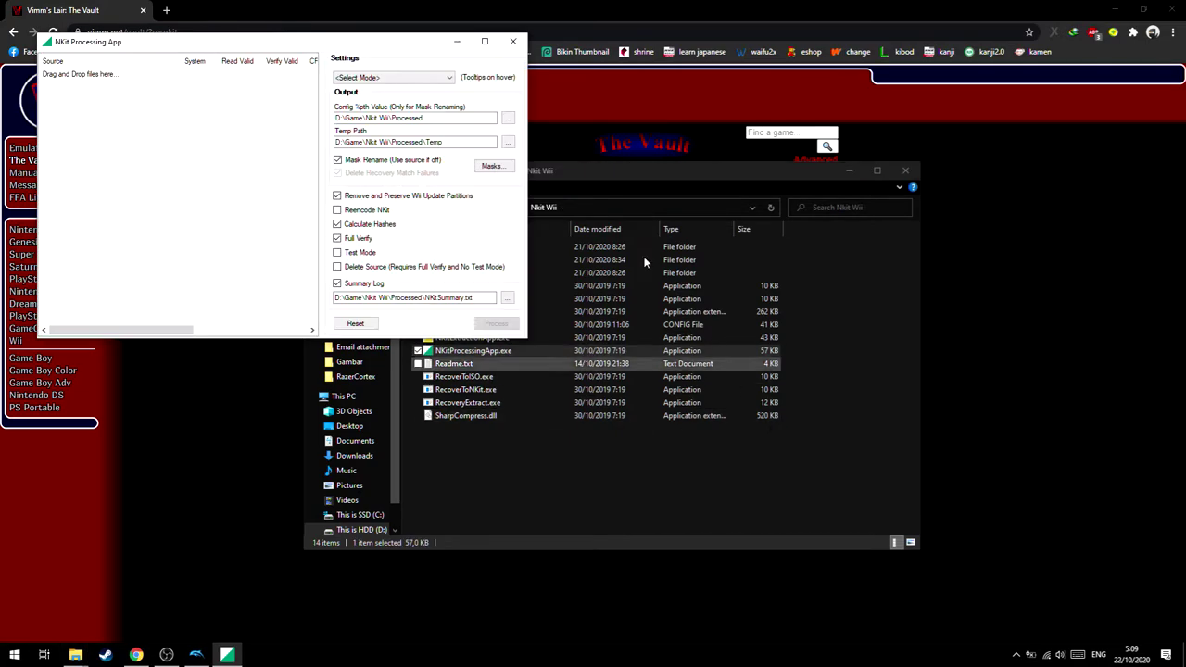
pyautogui.moveTo(321, 50); pyautogui.dragTo(761, 113)
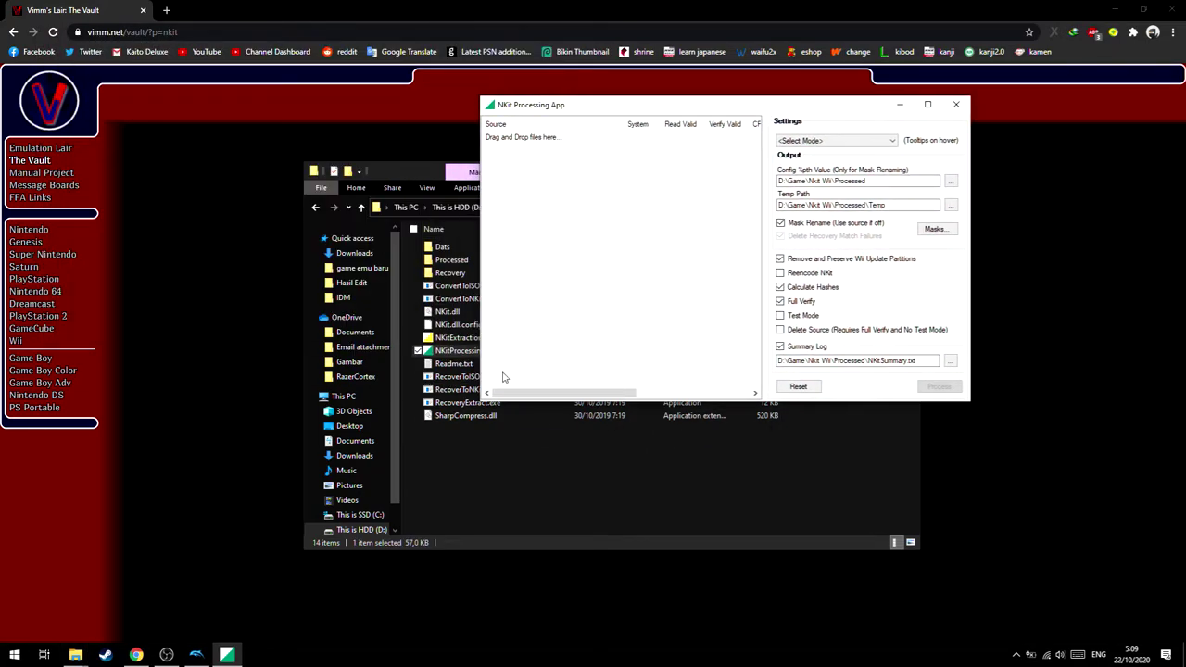
pyautogui.moveTo(75, 654)
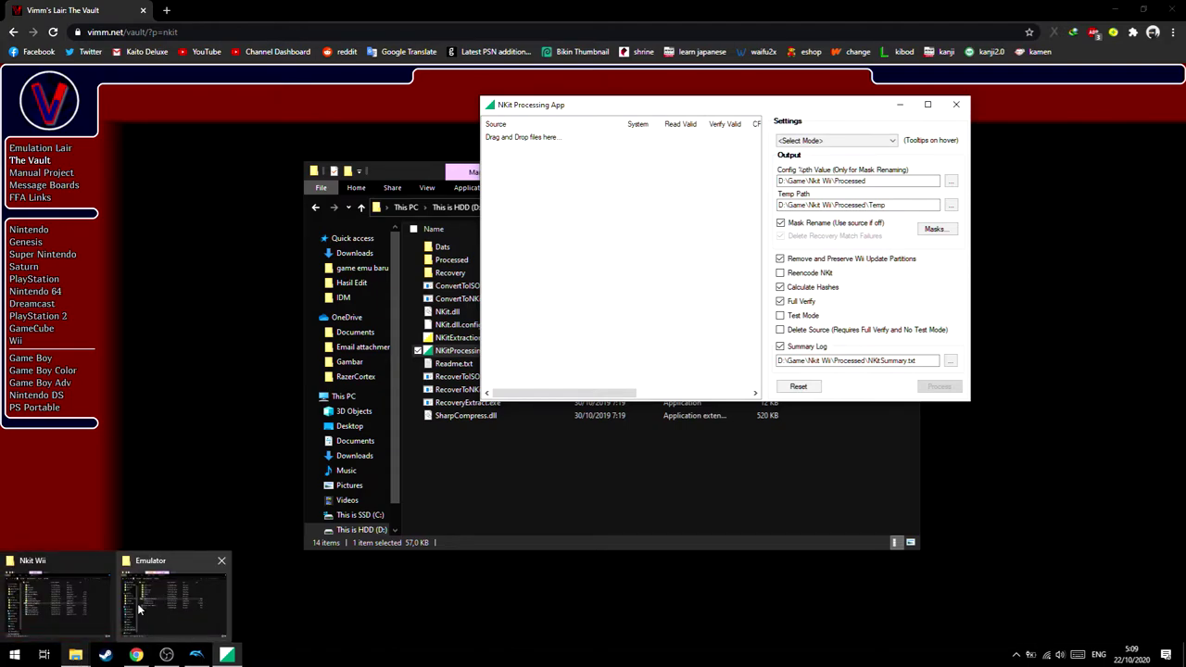
pyautogui.click(579, 484)
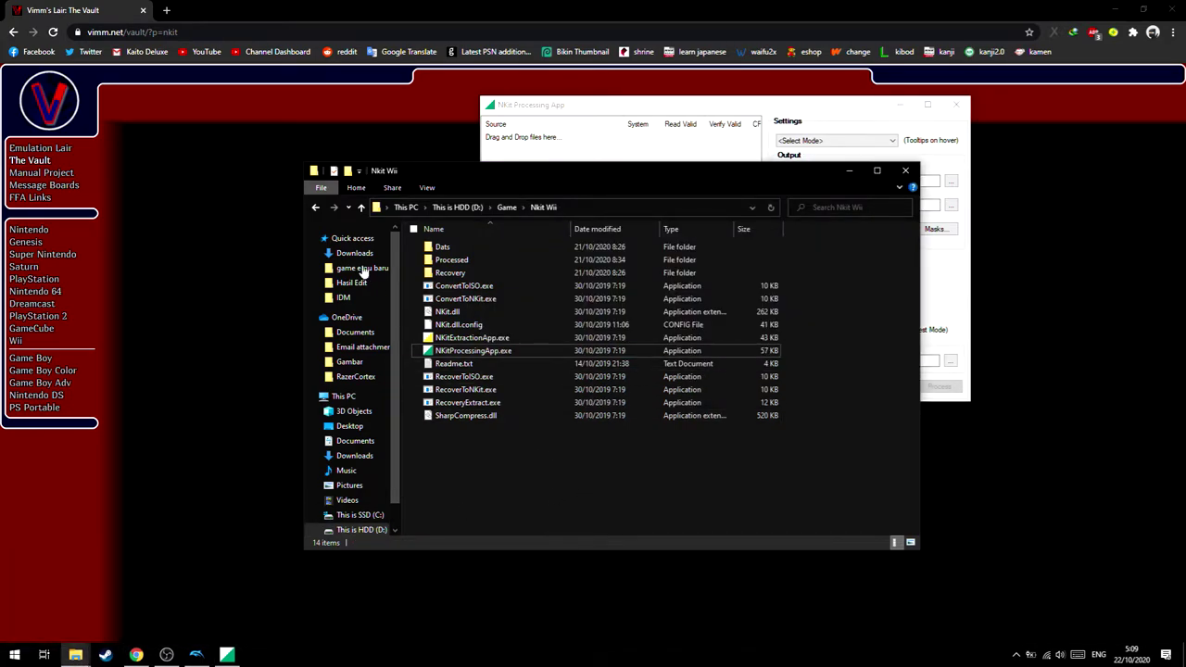
pyautogui.click(315, 208)
pyautogui.click(315, 207)
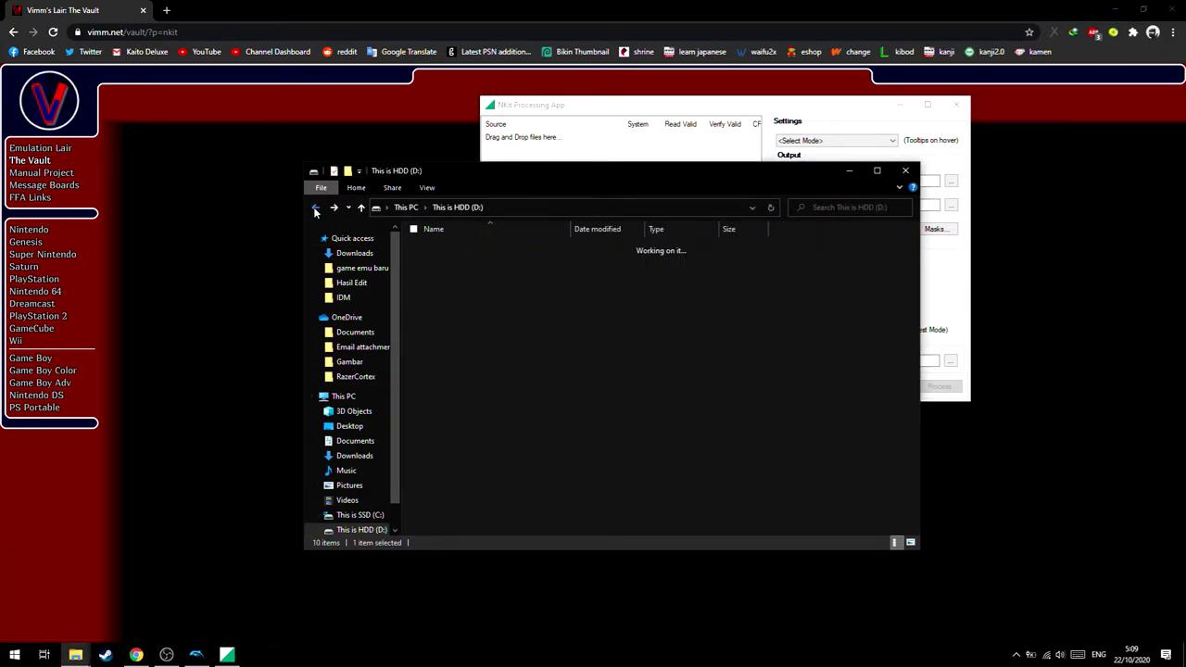
pyautogui.click(315, 207)
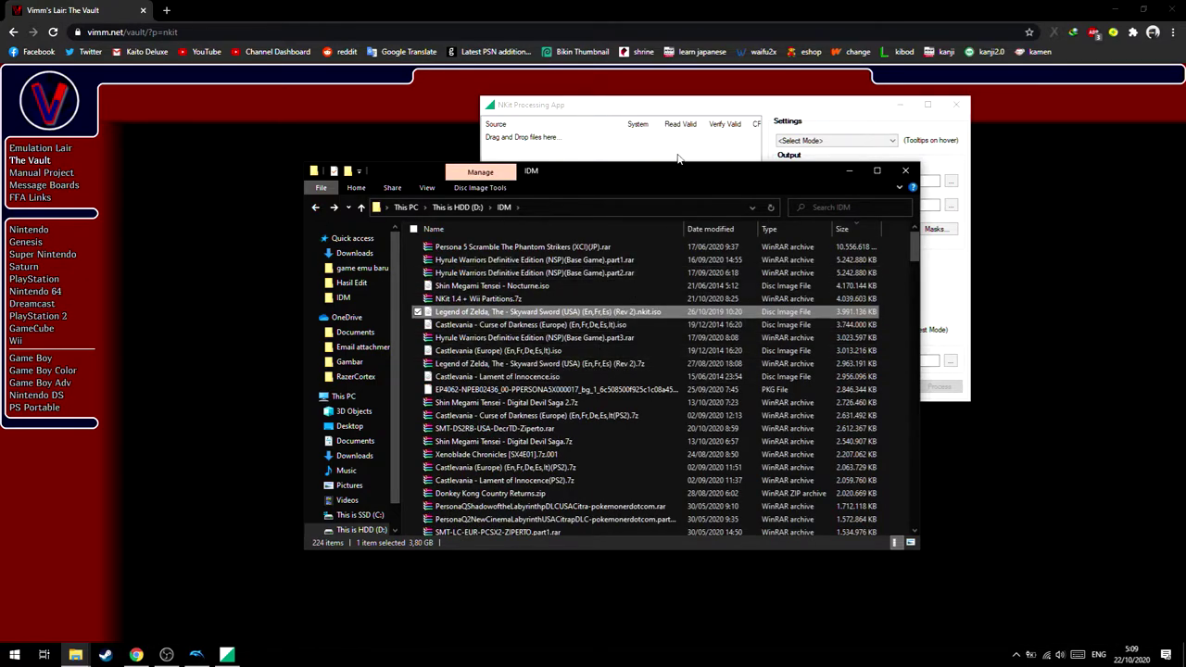
# Step: Add the Legend of Zelda Skyward Sword .nkit.iso file from the IDM folder to the NKit Processing App's source list
pyautogui.click(635, 312)
pyautogui.moveTo(649, 312); pyautogui.dragTo(601, 312)
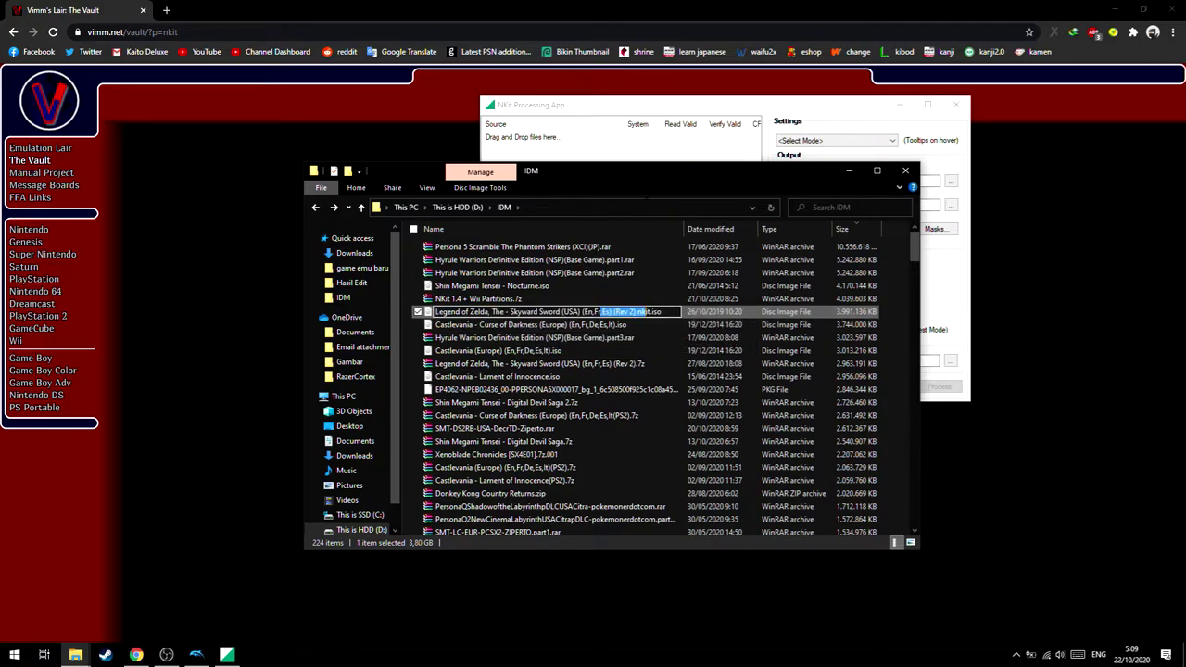
pyautogui.press('Escape')
pyautogui.moveTo(689, 148); pyautogui.dragTo(674, 153)
pyautogui.click(772, 116)
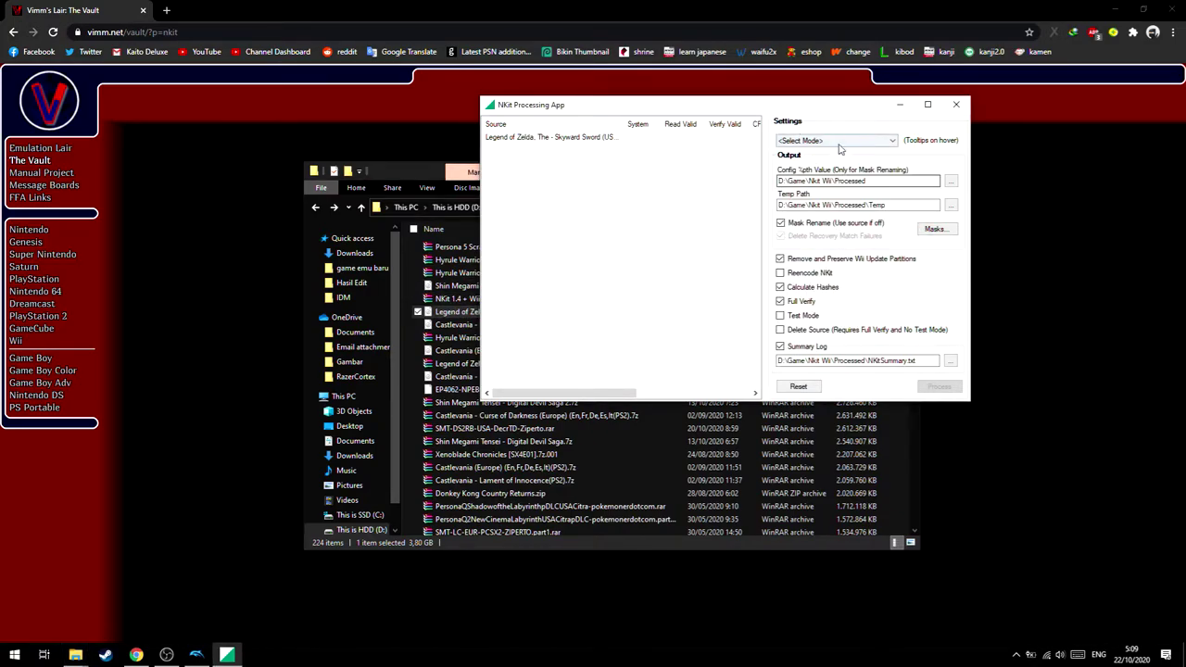
# Step: Set the NKit processing mode to Convert to ISO and turn off Full Verify
pyautogui.click(829, 140)
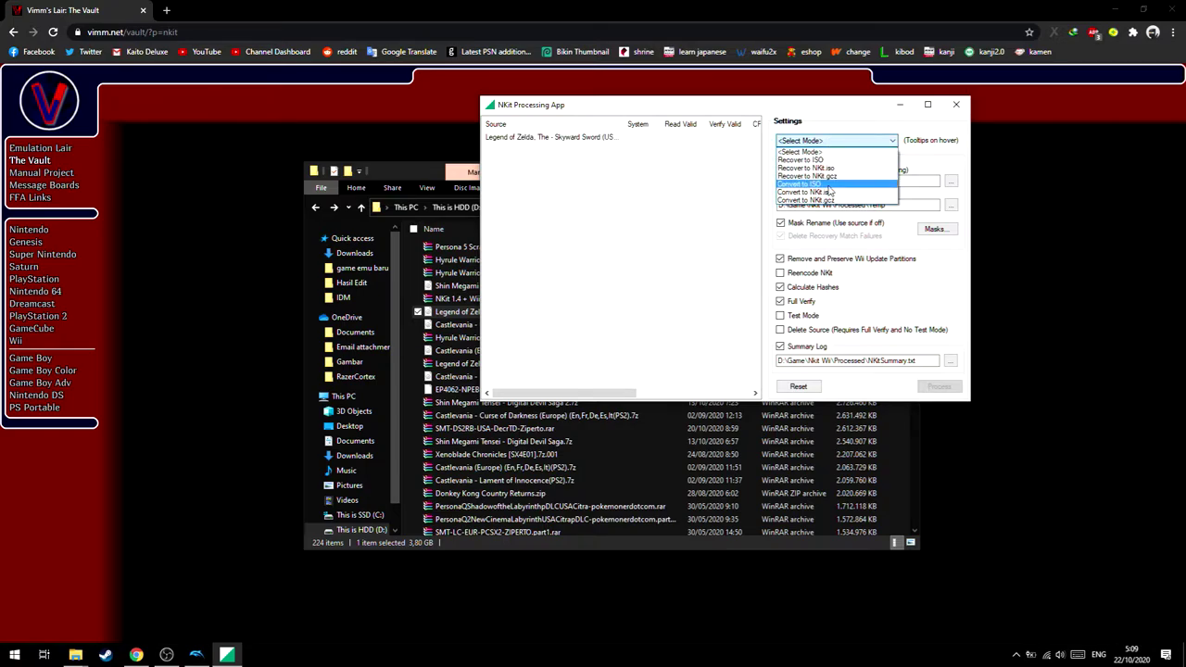
pyautogui.click(824, 184)
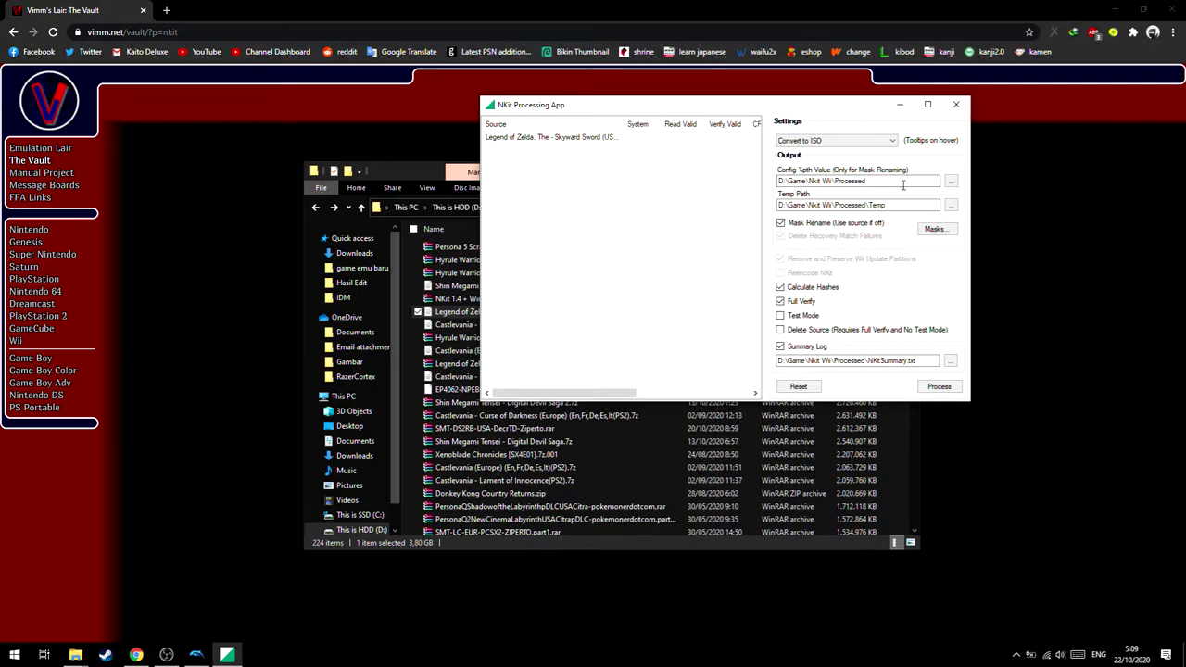
pyautogui.moveTo(915, 182); pyautogui.dragTo(763, 190)
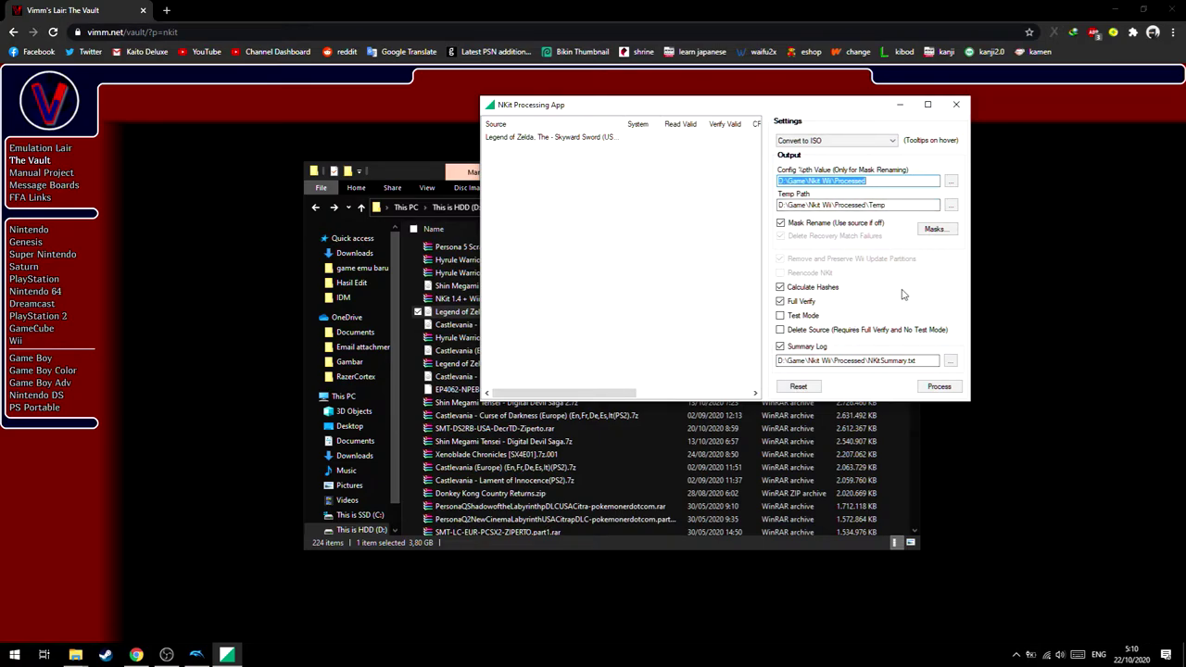
pyautogui.click(781, 303)
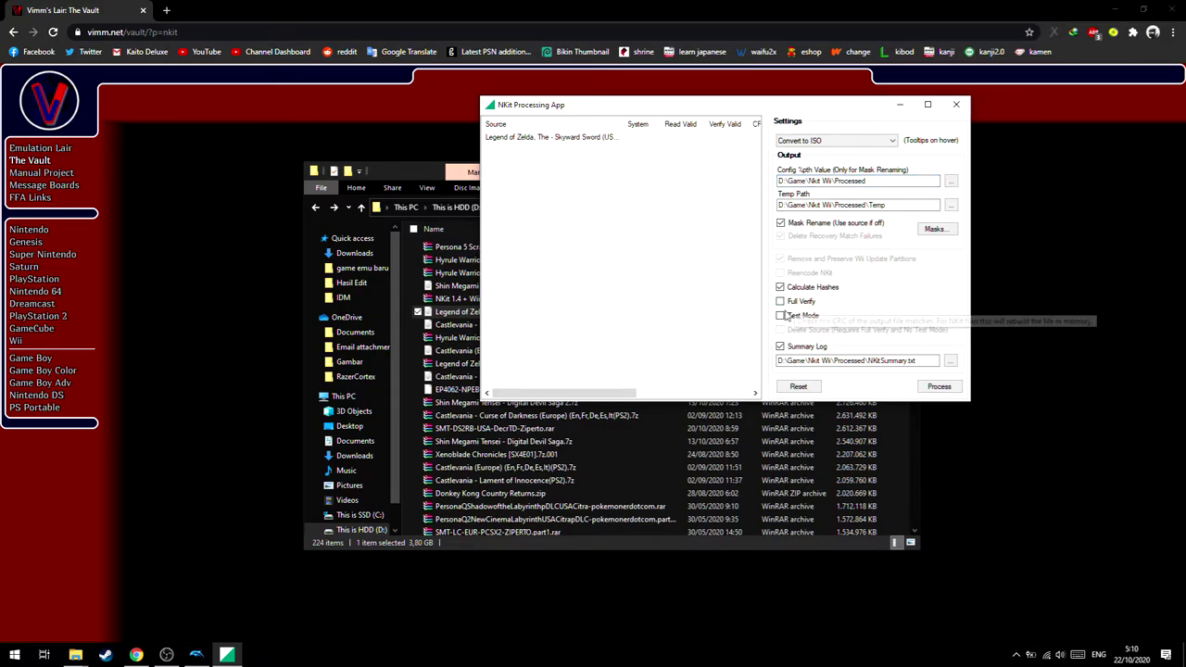
pyautogui.click(890, 182)
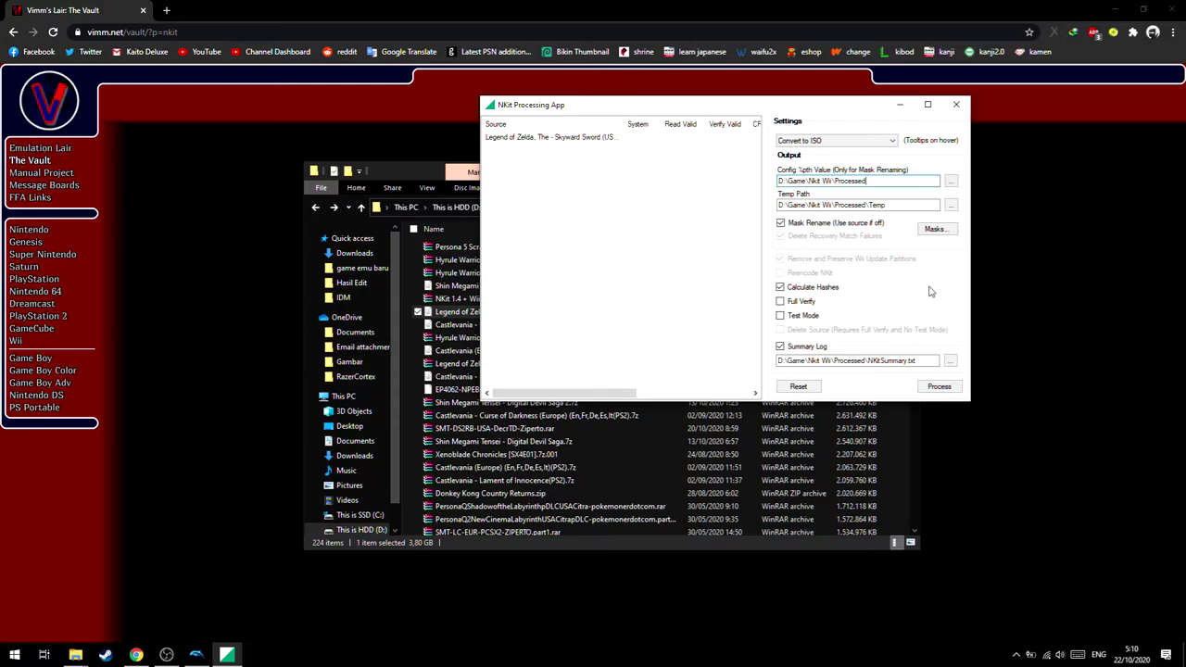
pyautogui.click(939, 386)
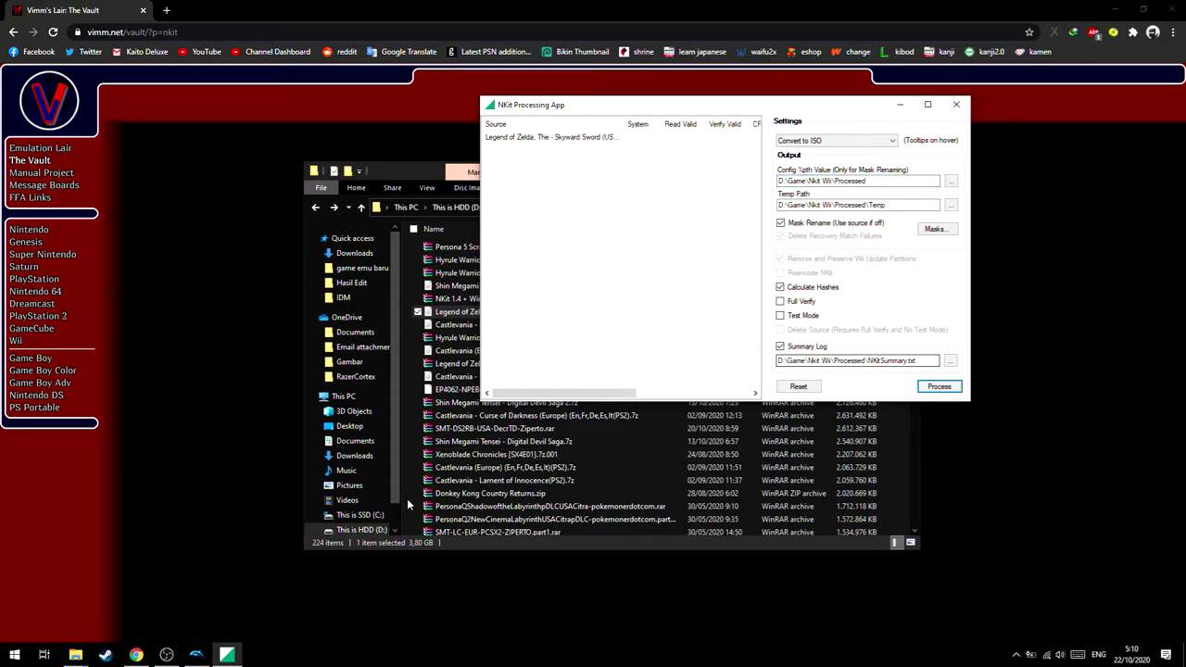
# Step: Permanently delete the existing Legend of Zelda Skyward Sword disc image from D:\Game\Nkit Wii\Processed\Wii in File Explorer
pyautogui.click(380, 530)
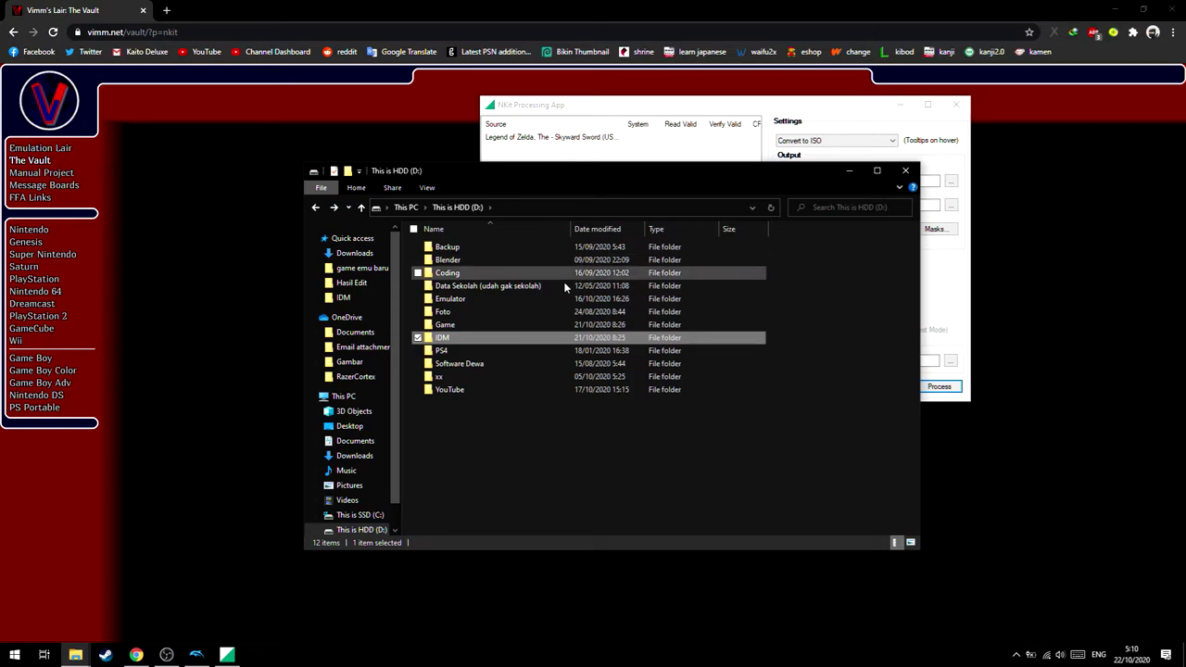
pyautogui.doubleClick(458, 325)
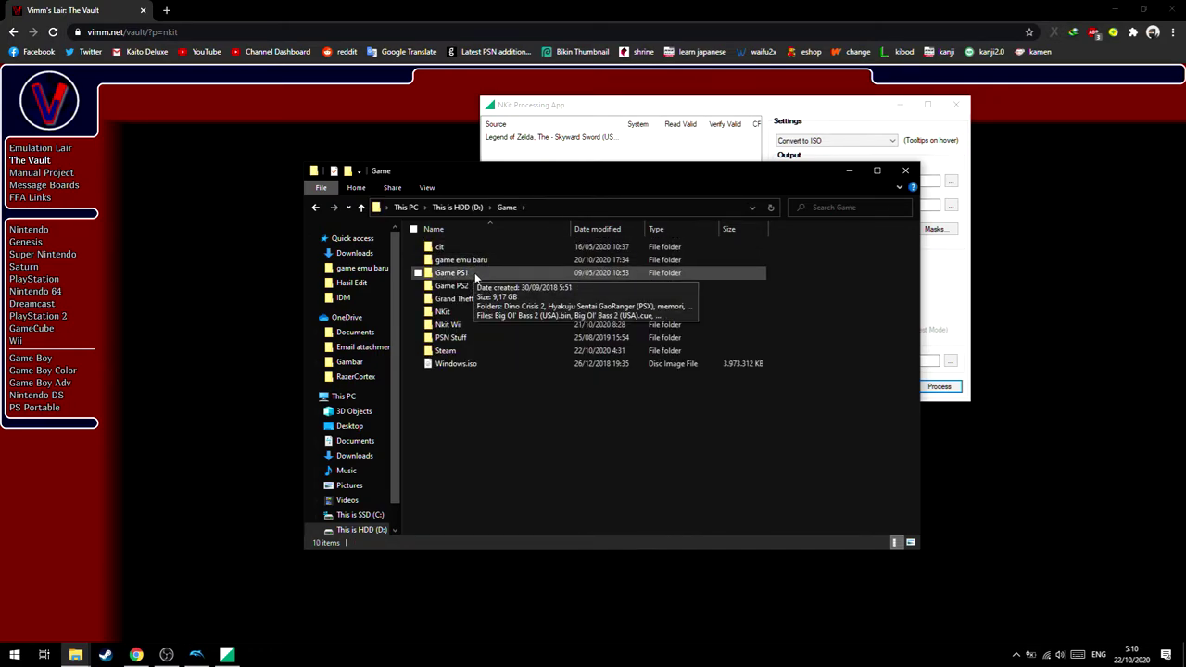
pyautogui.doubleClick(464, 324)
pyautogui.click(477, 260)
pyautogui.doubleClick(476, 260)
pyautogui.doubleClick(467, 255)
pyautogui.click(494, 248)
pyautogui.hotkey('shift', 'Delete')
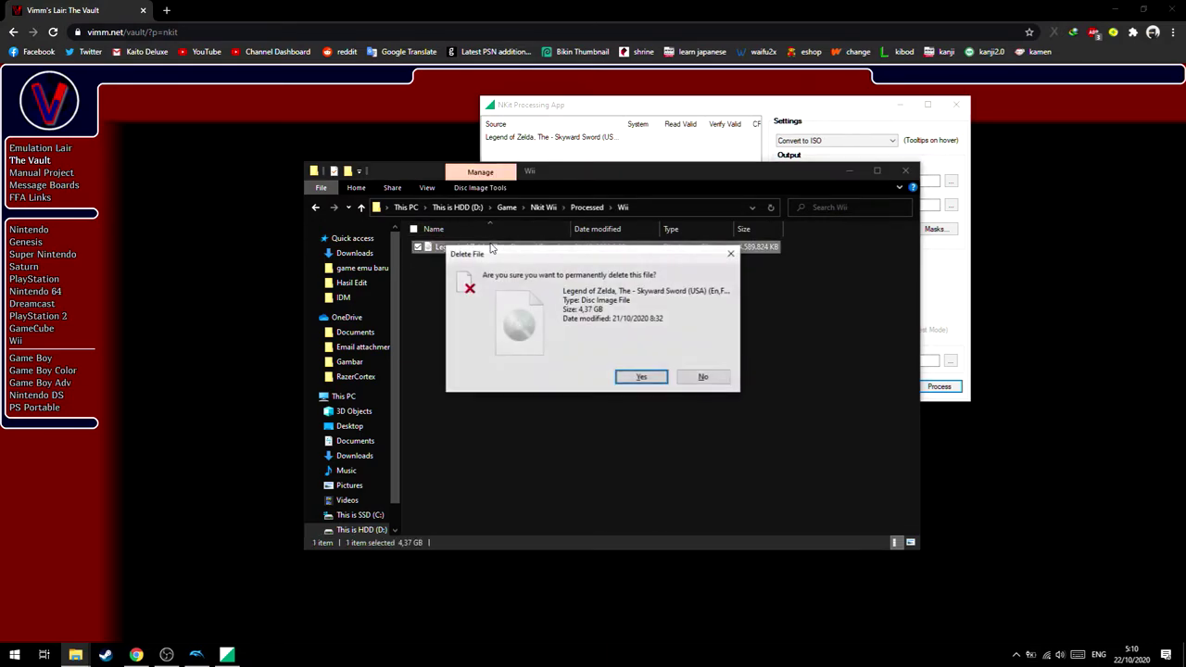
pyautogui.press('Return')
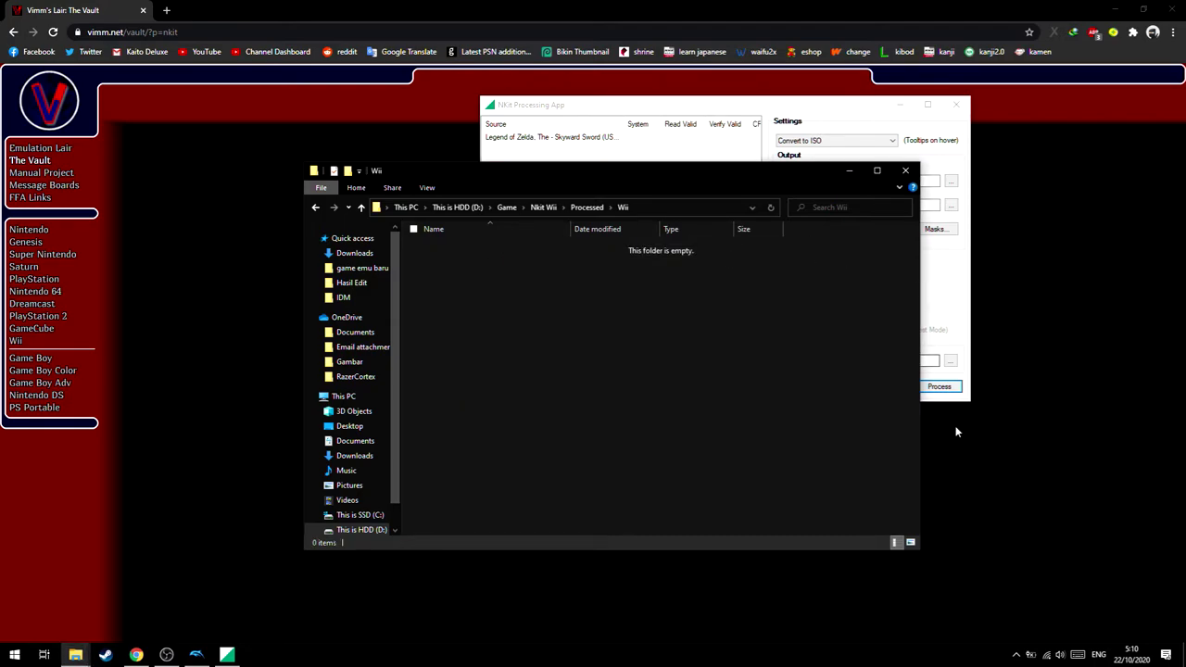
# Step: Process the source file in the NKit Processing App and highlight the output folder path in the log
pyautogui.click(941, 388)
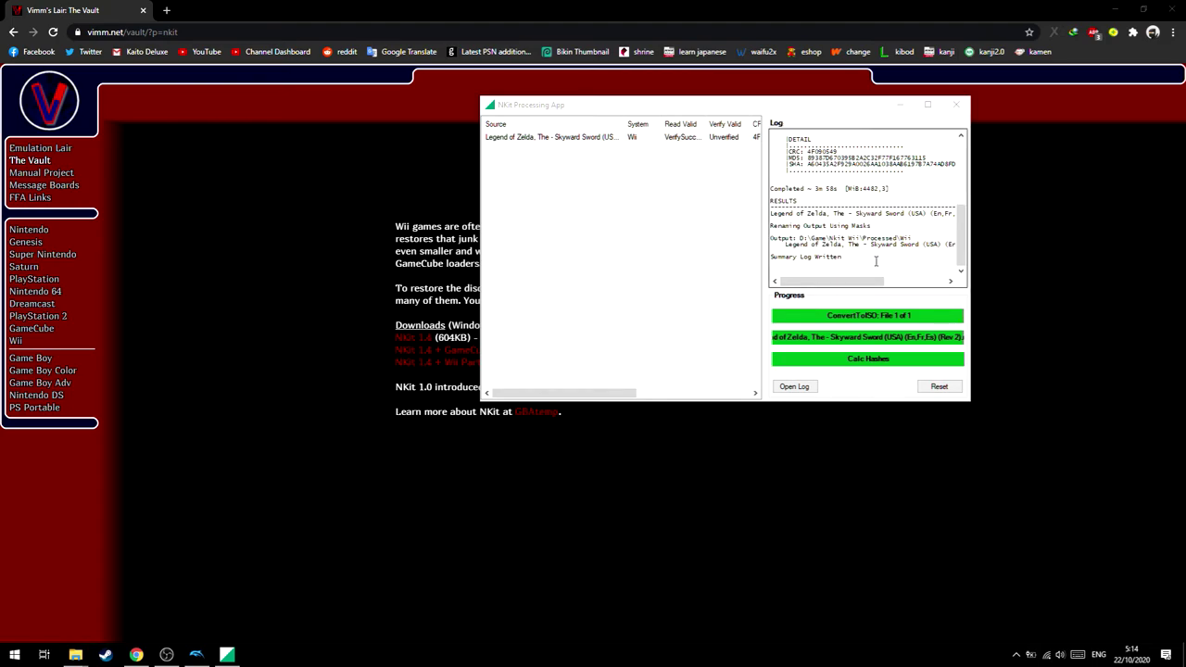
pyautogui.moveTo(850, 282)
pyautogui.mouseDown()
pyautogui.moveTo(901, 290)
pyautogui.moveTo(850, 283)
pyautogui.mouseUp()
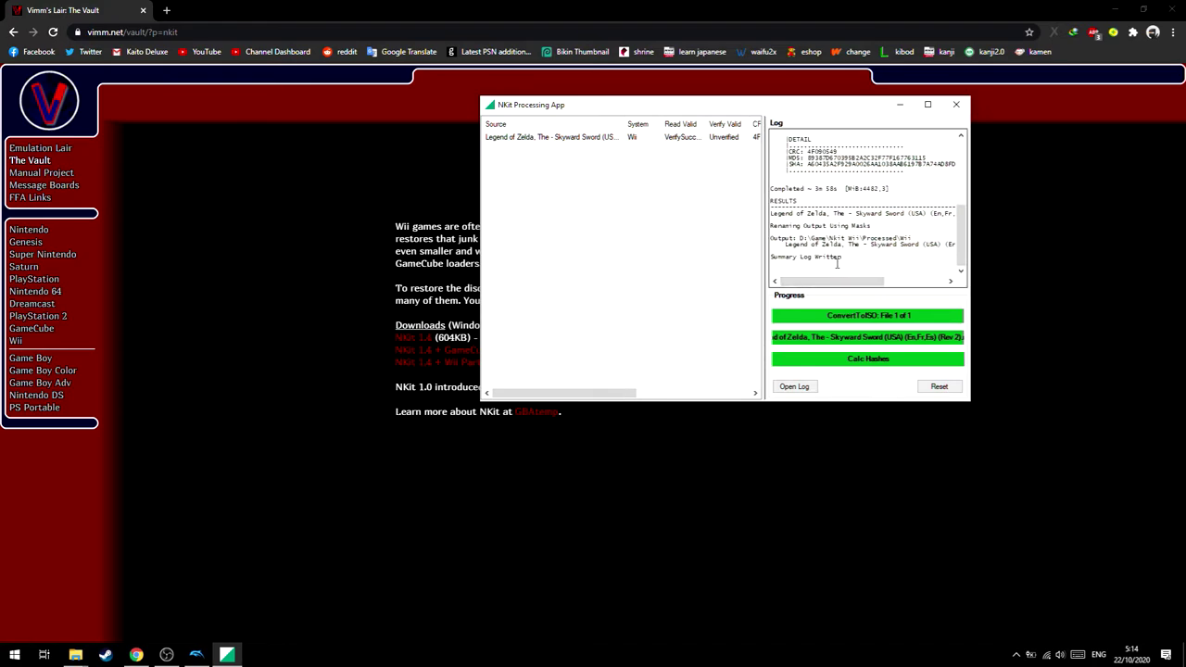
pyautogui.moveTo(792, 238); pyautogui.dragTo(913, 239)
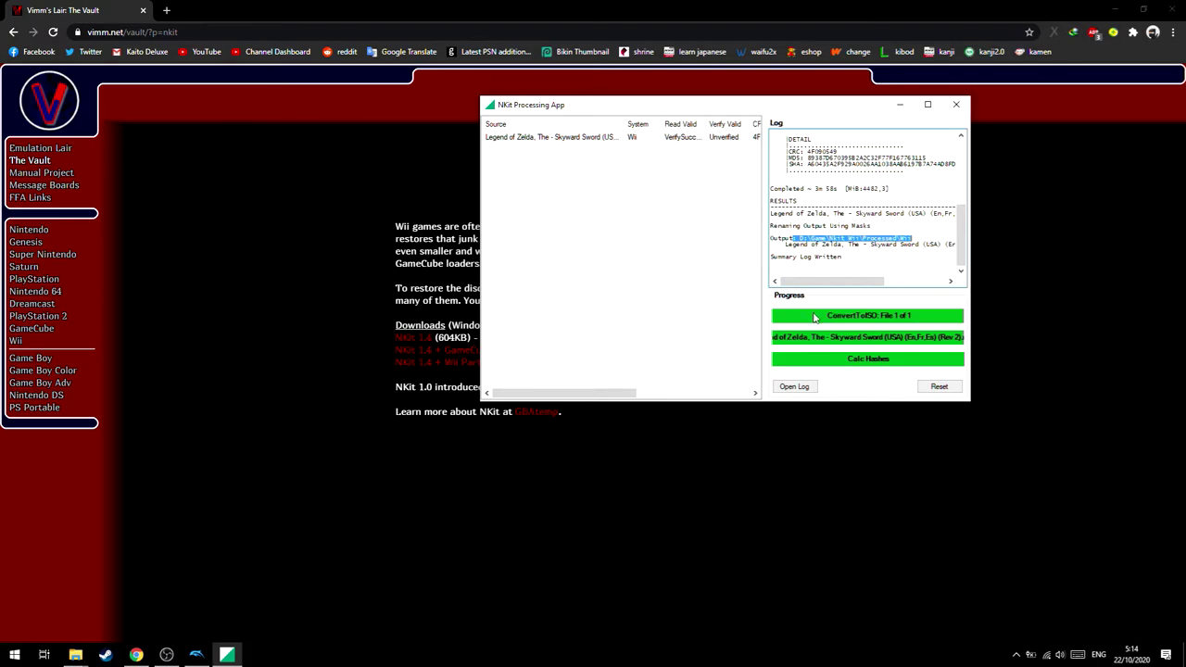
# Step: Open D:\Game\Nkit Wii\Processed\Wii in File Explorer and widen the Name column to fit the converted ISO's full file name
pyautogui.moveTo(79, 654)
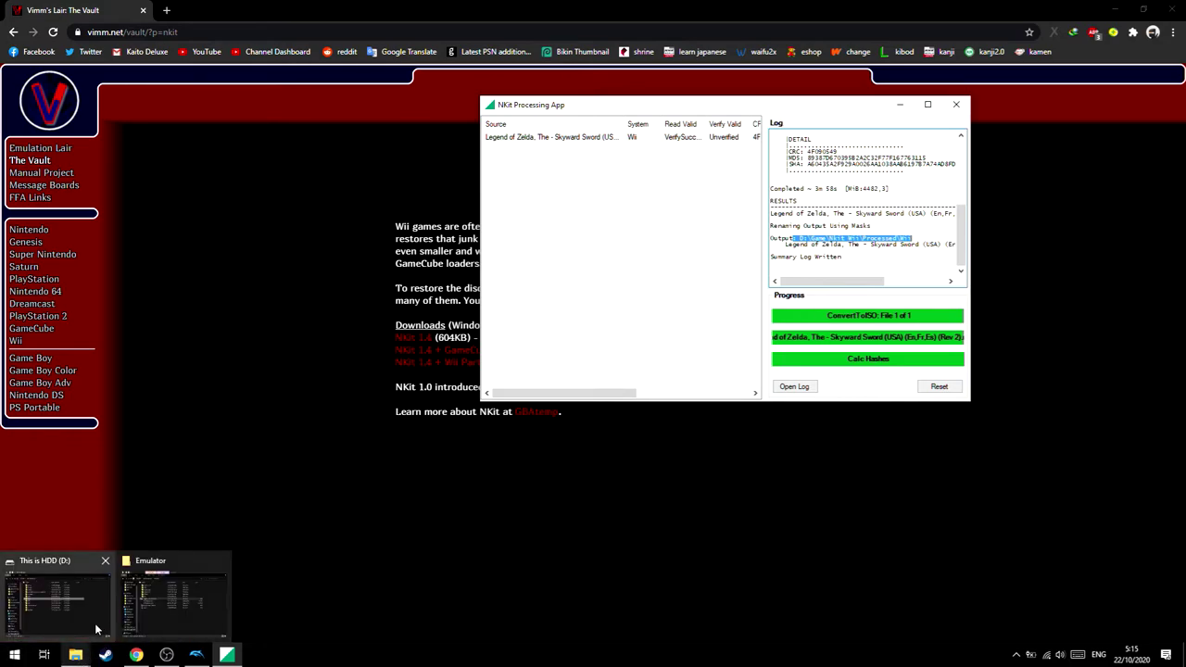
pyautogui.click(80, 607)
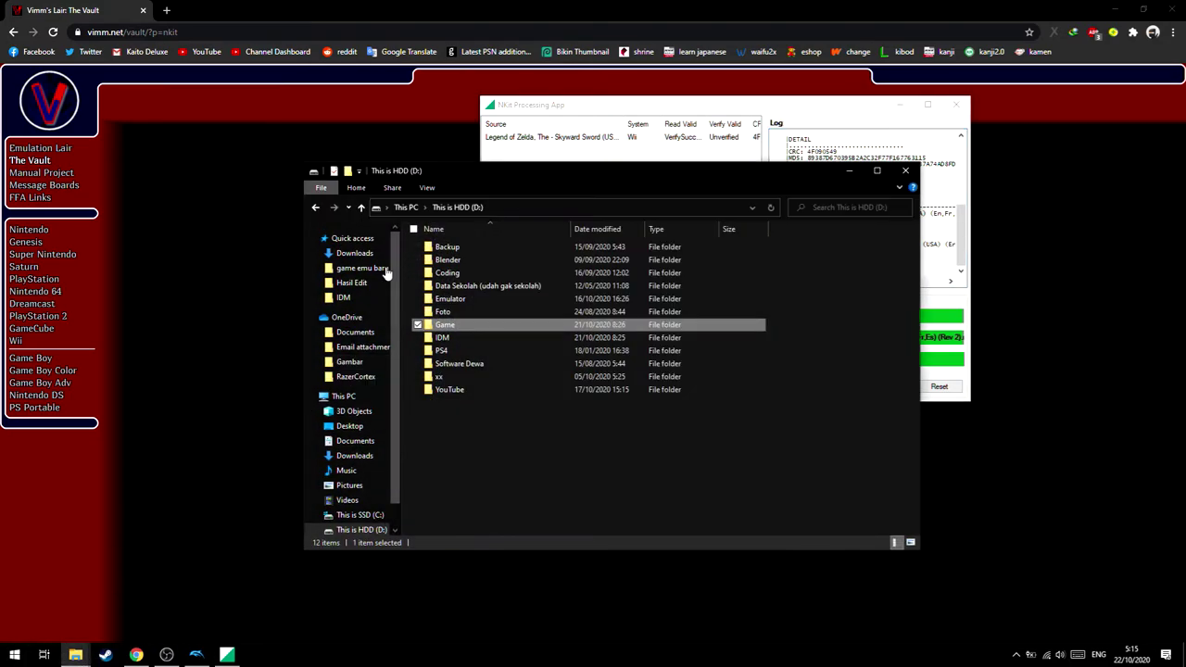
pyautogui.doubleClick(519, 324)
pyautogui.doubleClick(471, 321)
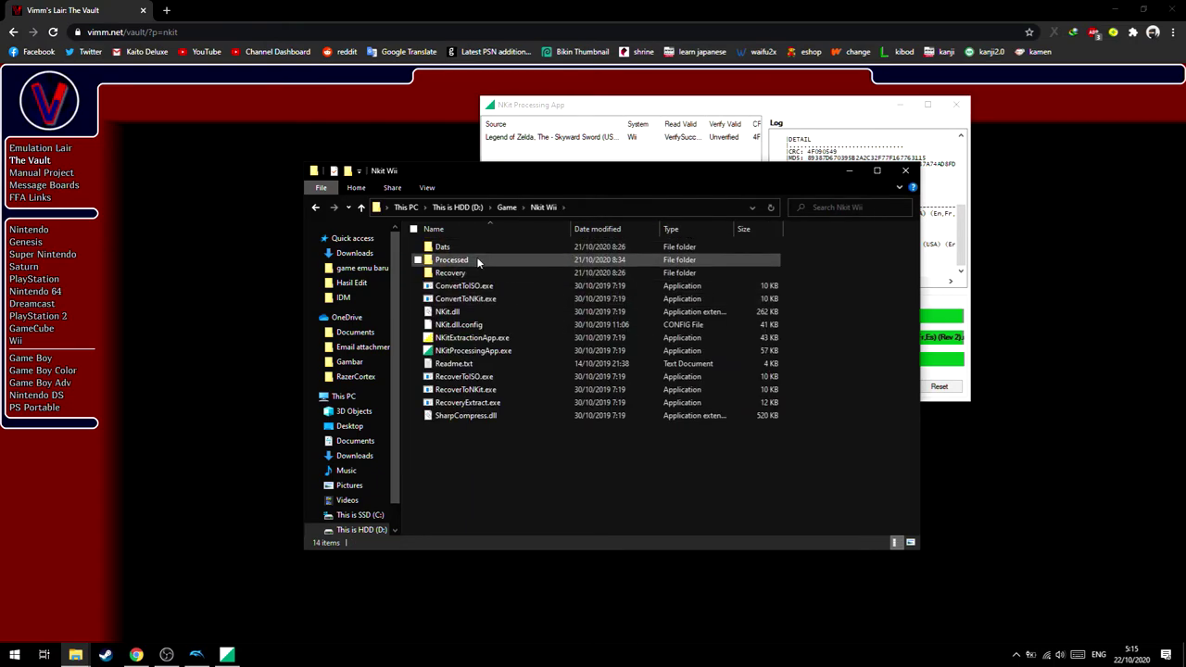
pyautogui.doubleClick(477, 259)
pyautogui.click(454, 263)
pyautogui.doubleClick(455, 262)
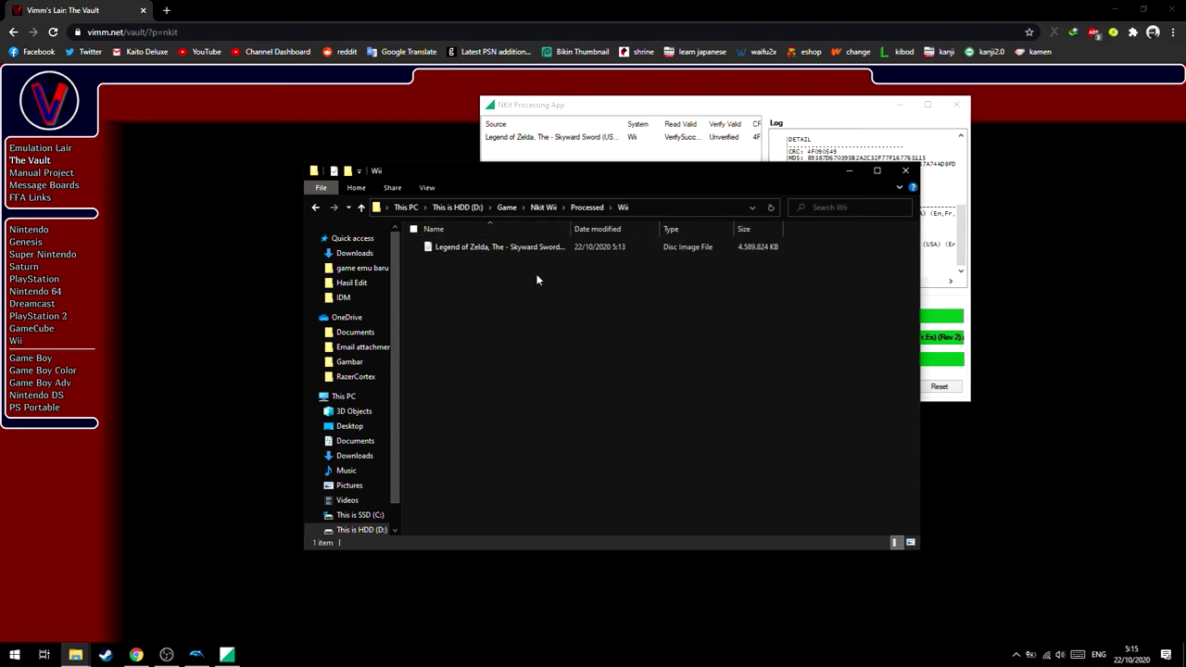
pyautogui.moveTo(570, 229); pyautogui.dragTo(612, 230)
pyautogui.doubleClick(619, 232)
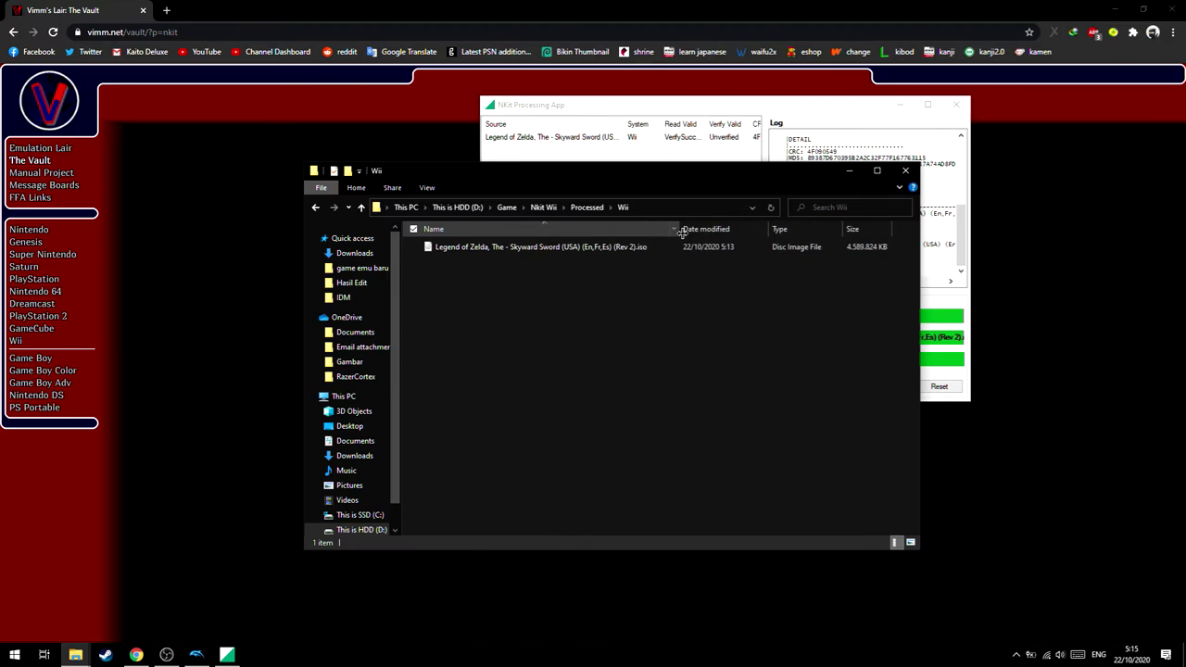